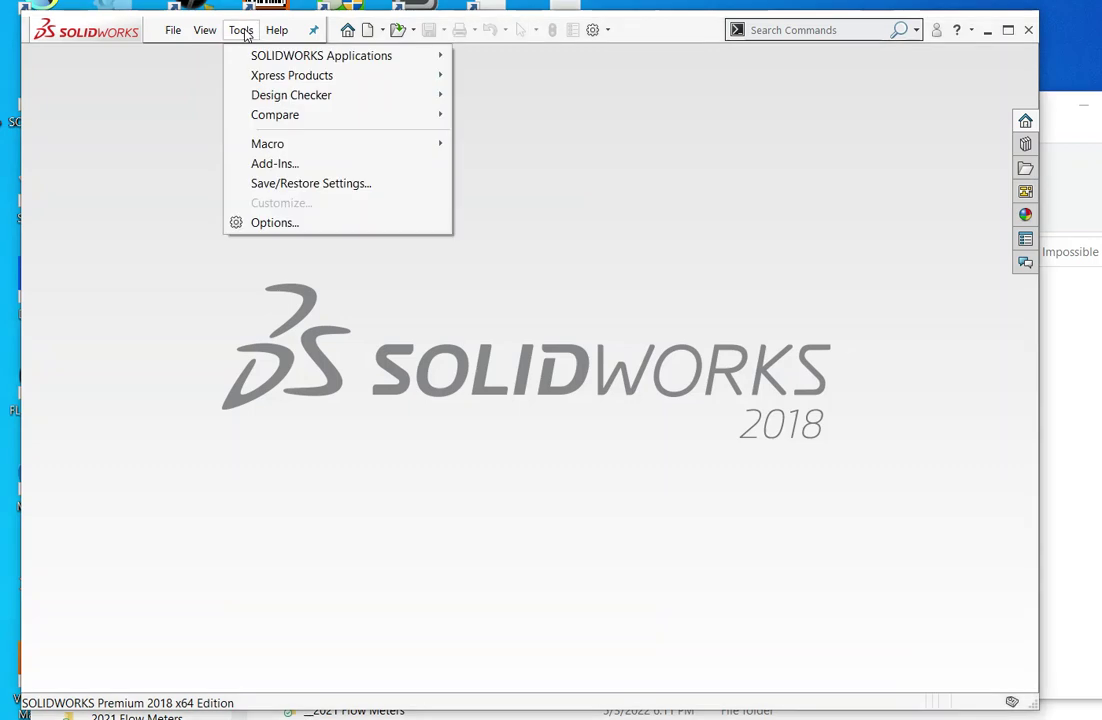
- Look at the File Locations page in System Options, then dismiss the dialog
{"action": "left_click", "coordinate": [275, 223]}
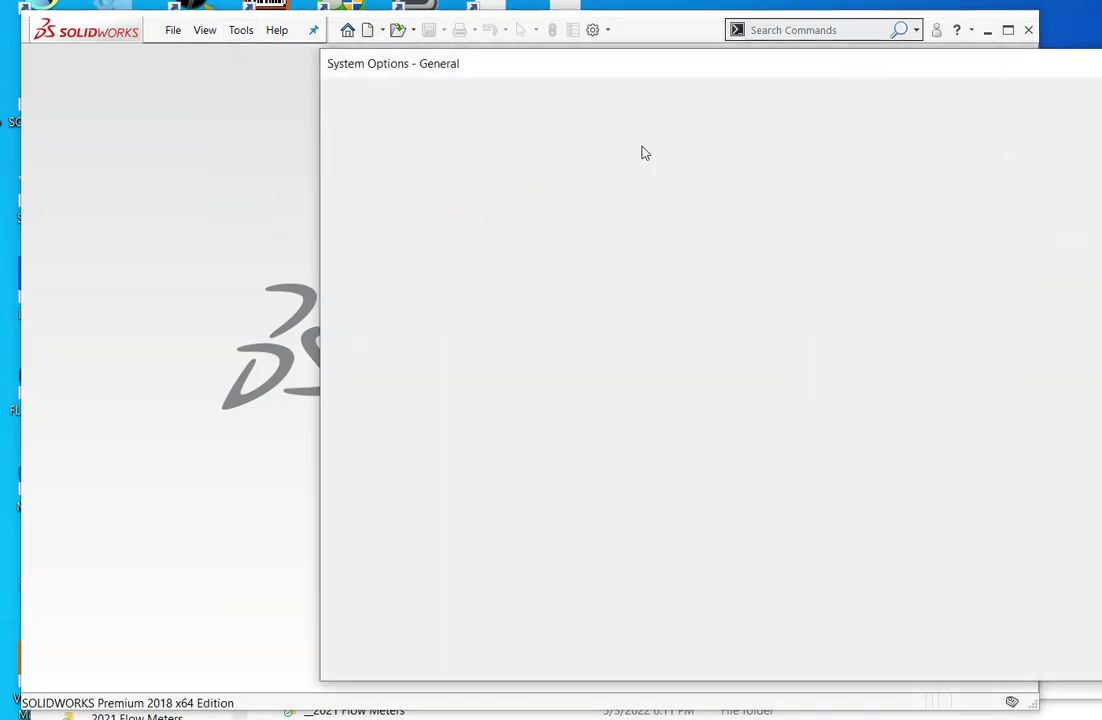
{"action": "left_click_drag", "start_coordinate": [770, 81], "coordinate": [595, 71]}
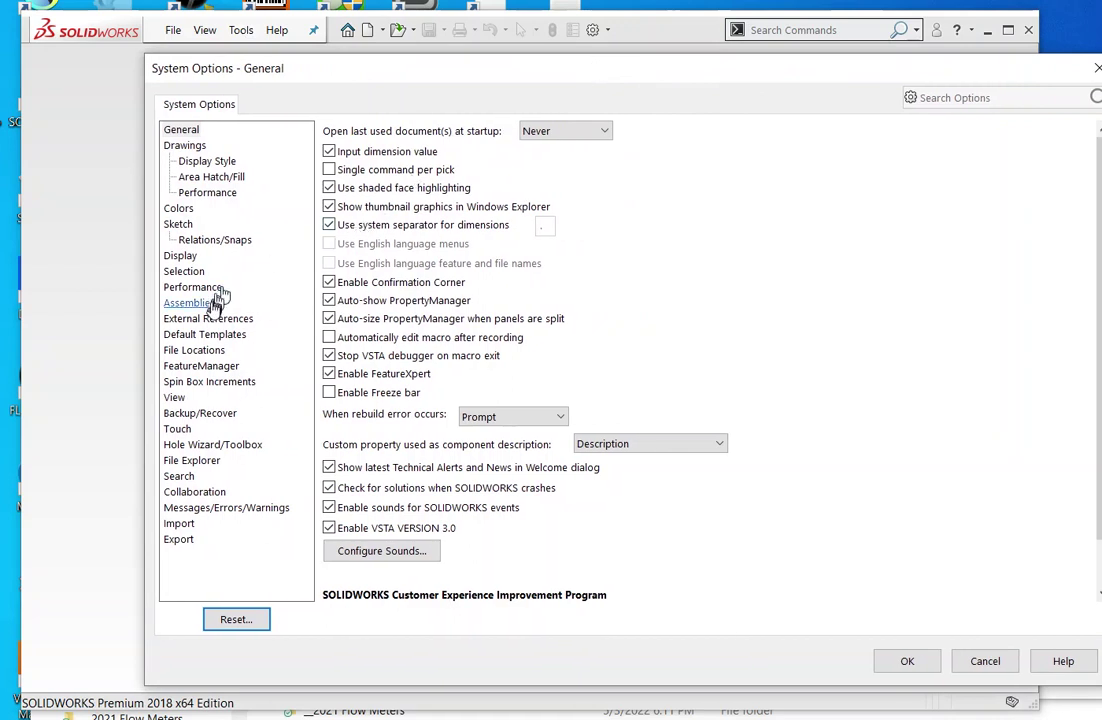
{"action": "left_click", "coordinate": [214, 352]}
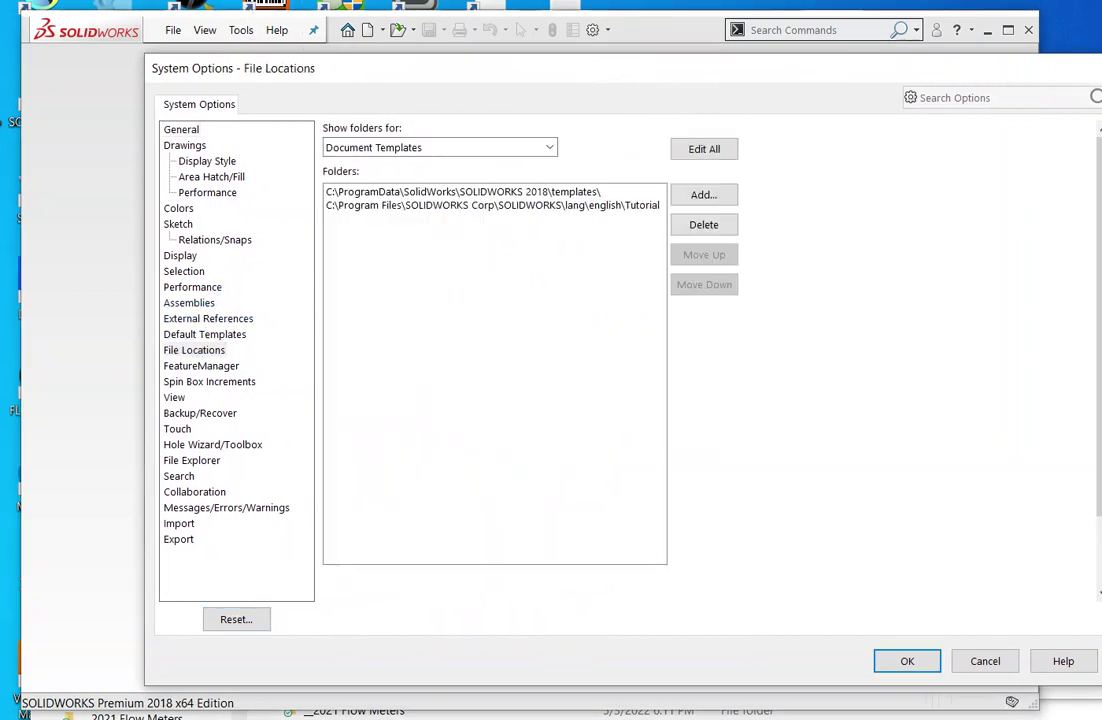
{"action": "key", "text": "Return"}
- Find the Thread Profiles folder path in System Options File Locations and copy it
{"action": "left_click", "coordinate": [245, 31]}
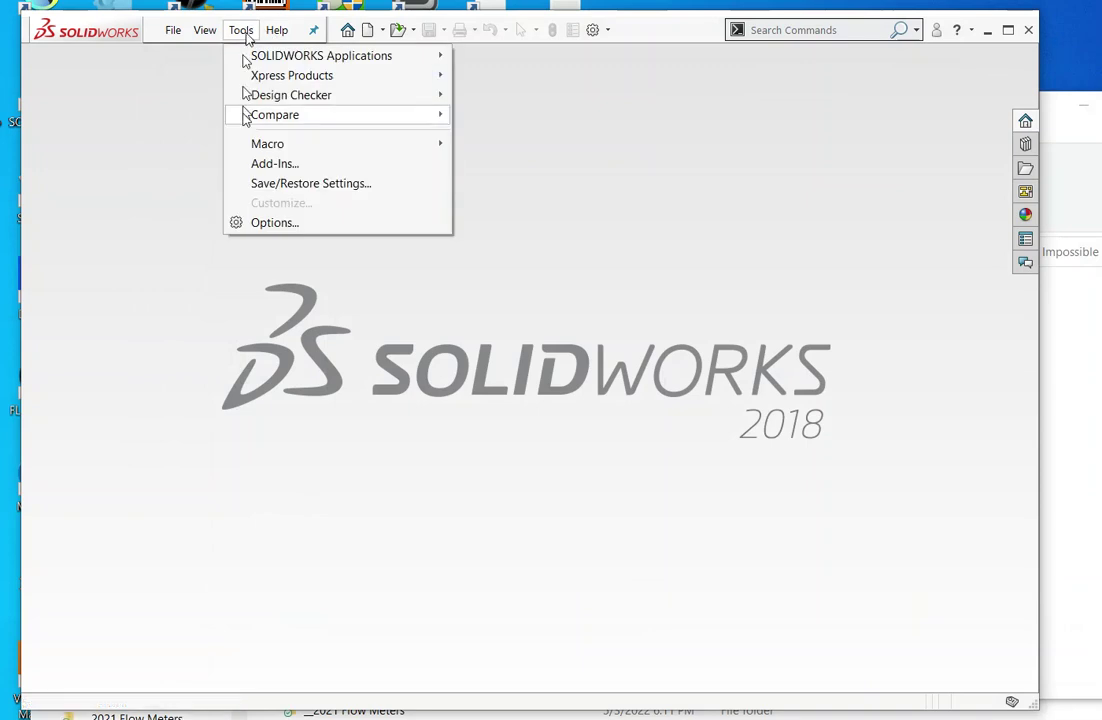
{"action": "left_click", "coordinate": [263, 228]}
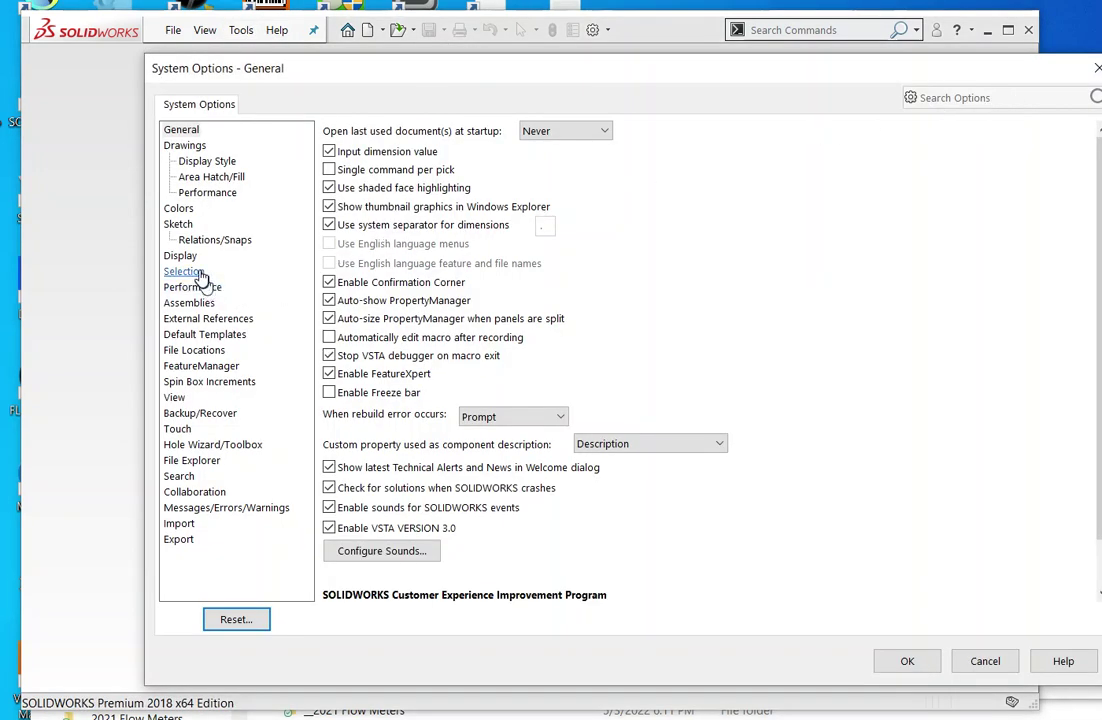
{"action": "left_click", "coordinate": [205, 349]}
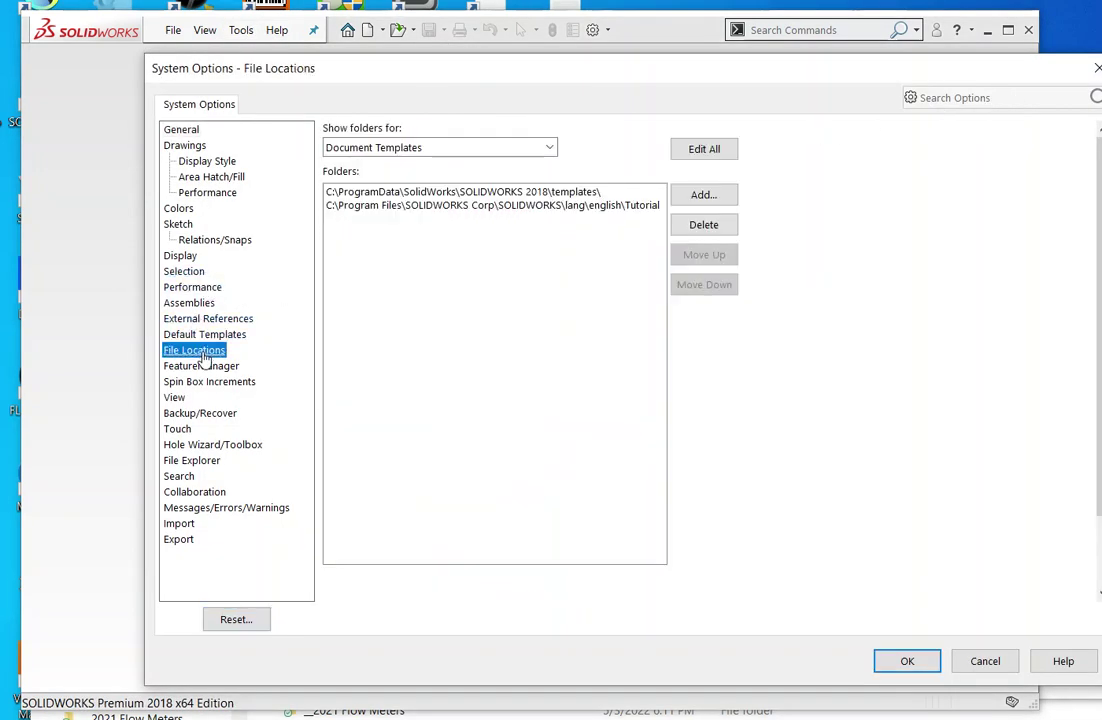
{"action": "left_click", "coordinate": [530, 148]}
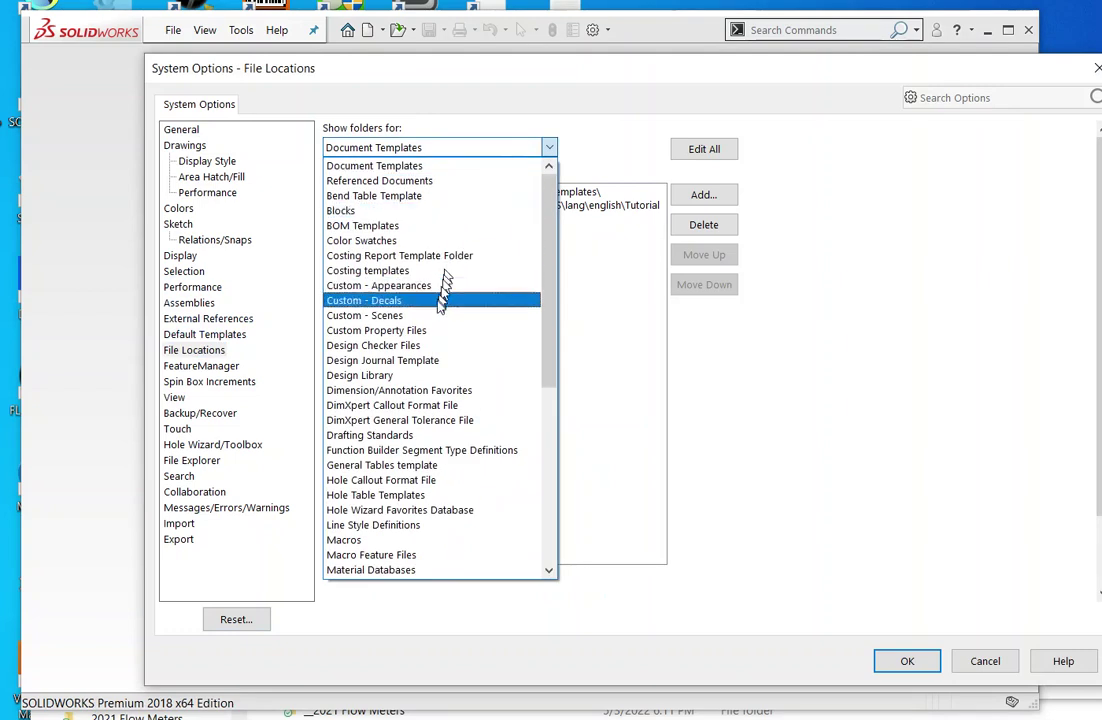
{"action": "scroll", "coordinate": [400, 483], "scroll_direction": "down", "scroll_amount": 5}
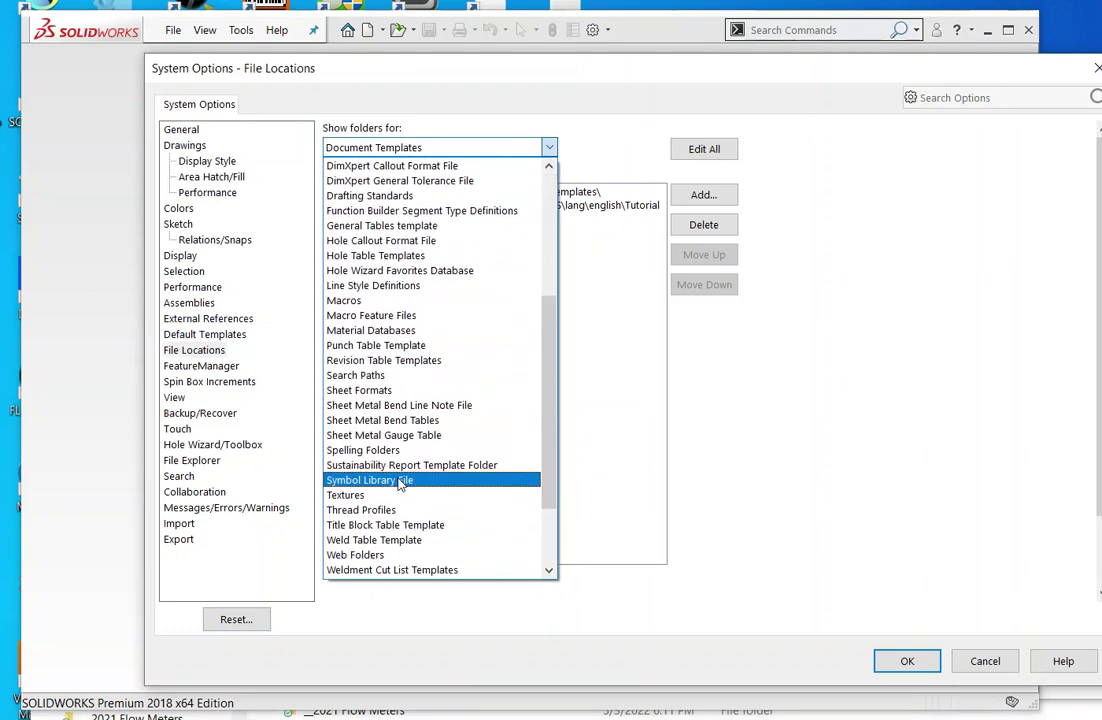
{"action": "left_click", "coordinate": [450, 510]}
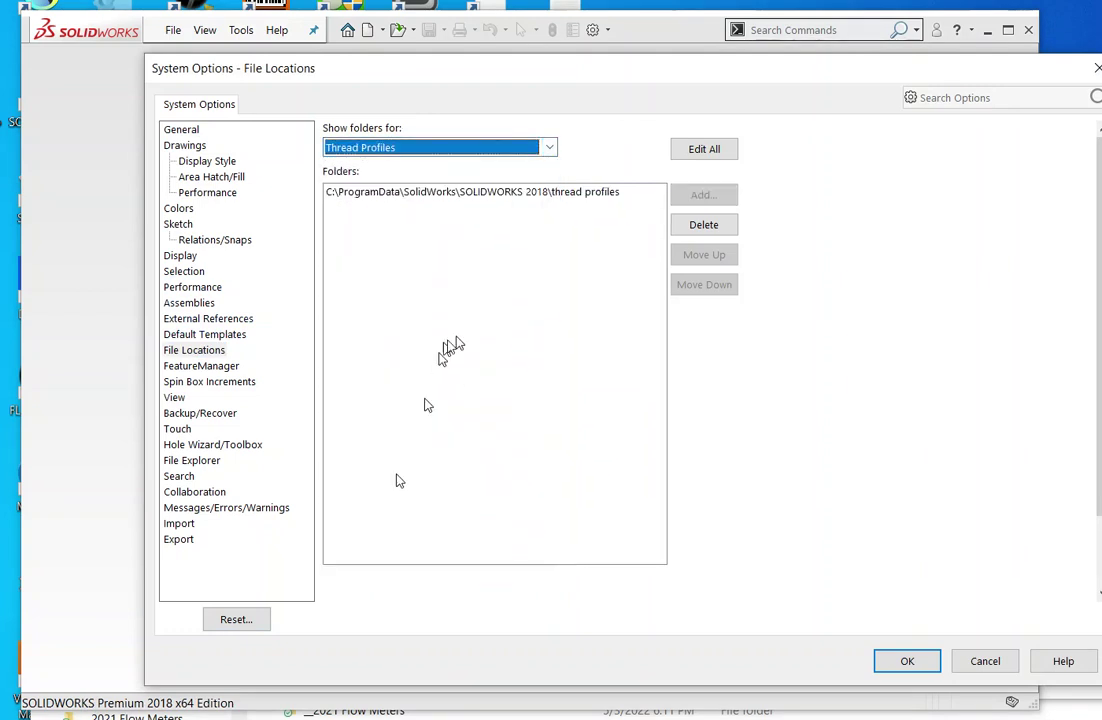
{"action": "left_click", "coordinate": [640, 193]}
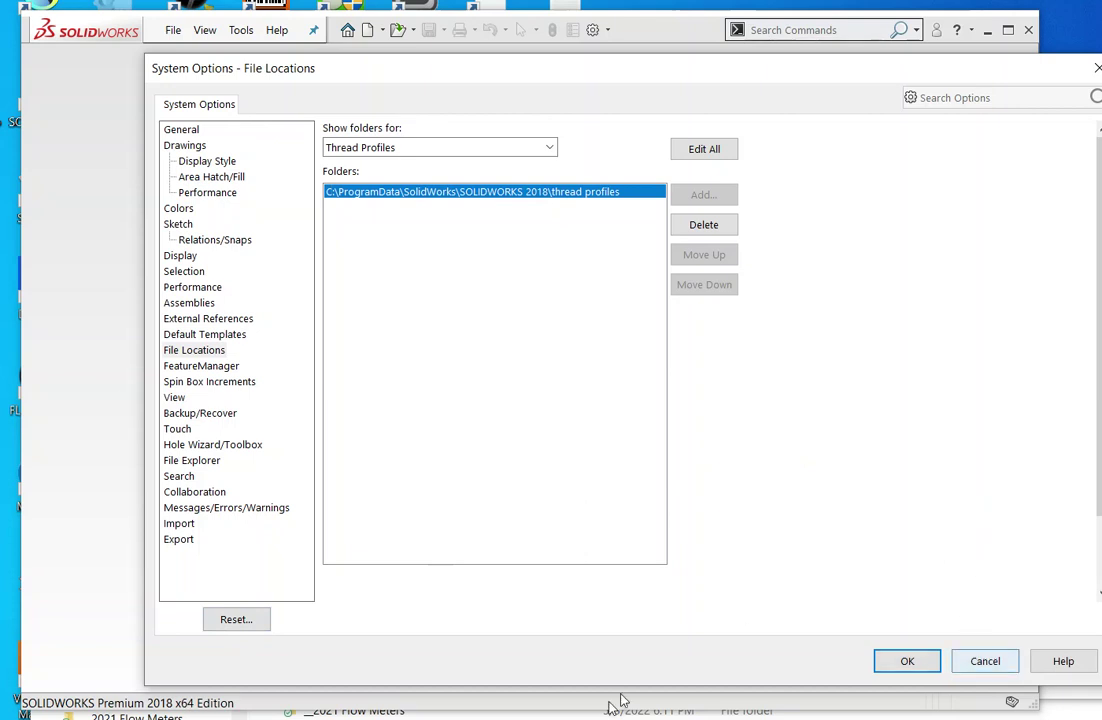
{"action": "type", "text": "C:\\ProgramData\\SolidWorks\\SOLIDWORKS 2018\\thread profiles"}
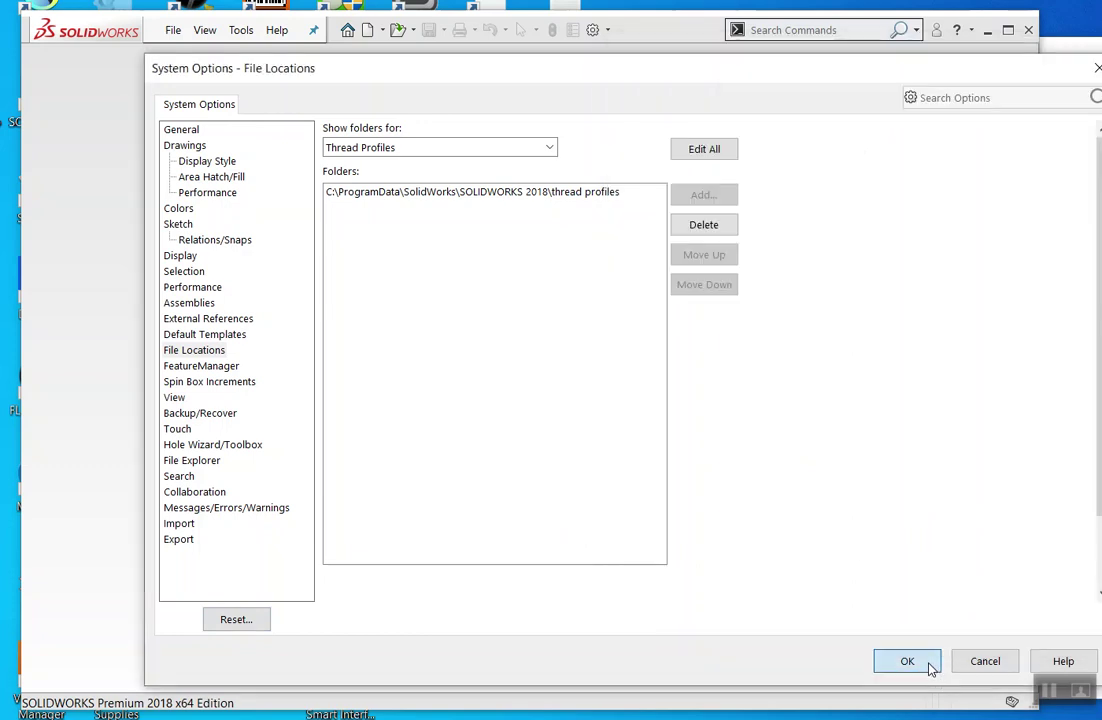
{"action": "left_click", "coordinate": [907, 662]}
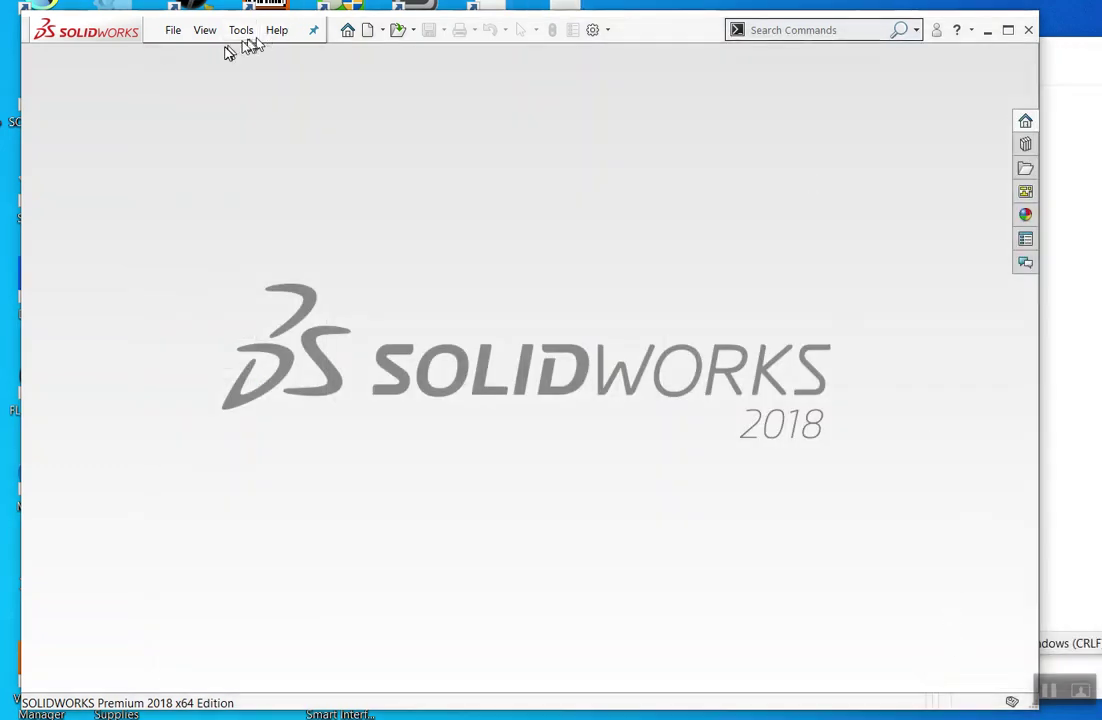
- Open Metric DieDK.SLDLFP from the Thread Profiles folder
{"action": "left_click", "coordinate": [173, 30]}
{"action": "left_click", "coordinate": [174, 76]}
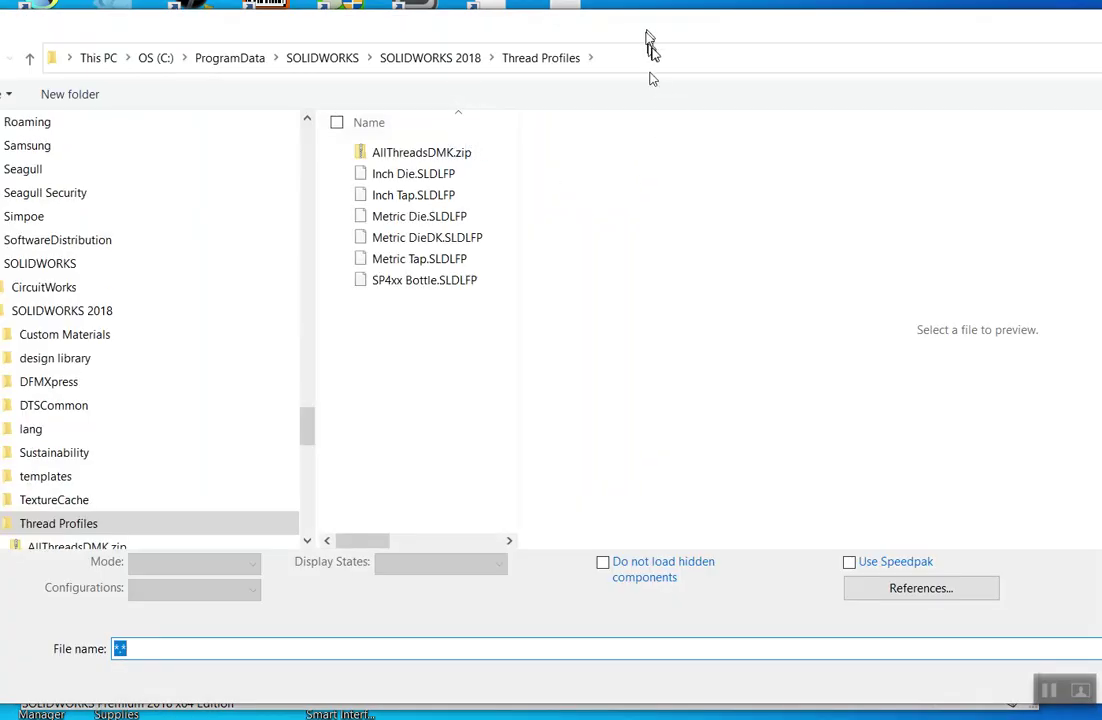
{"action": "left_click", "coordinate": [651, 64]}
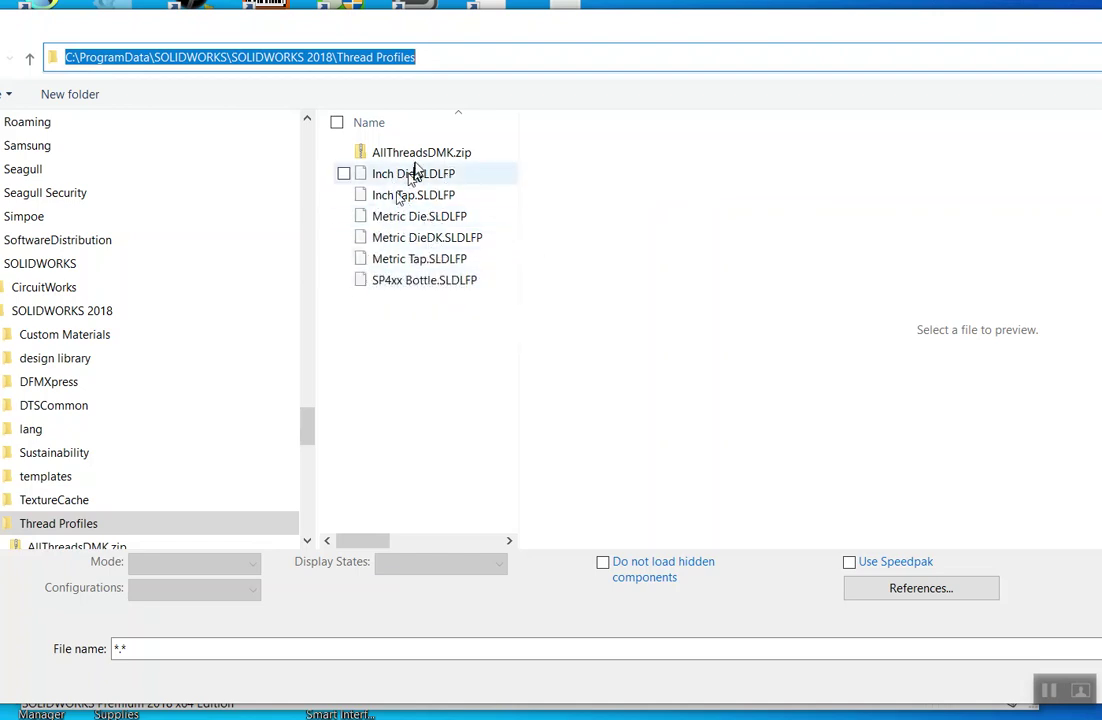
{"action": "double_click", "coordinate": [405, 238]}
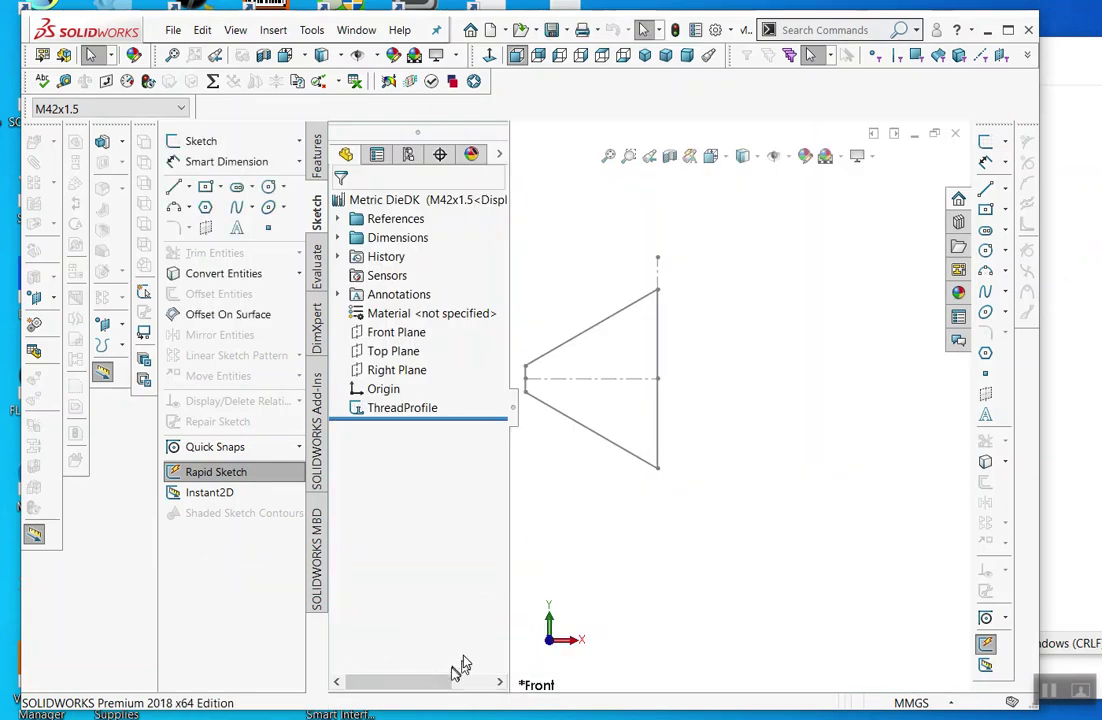
- Add configuration M42x1.5 DK, using the configuration name as the BOM part number
{"action": "left_click", "coordinate": [409, 155]}
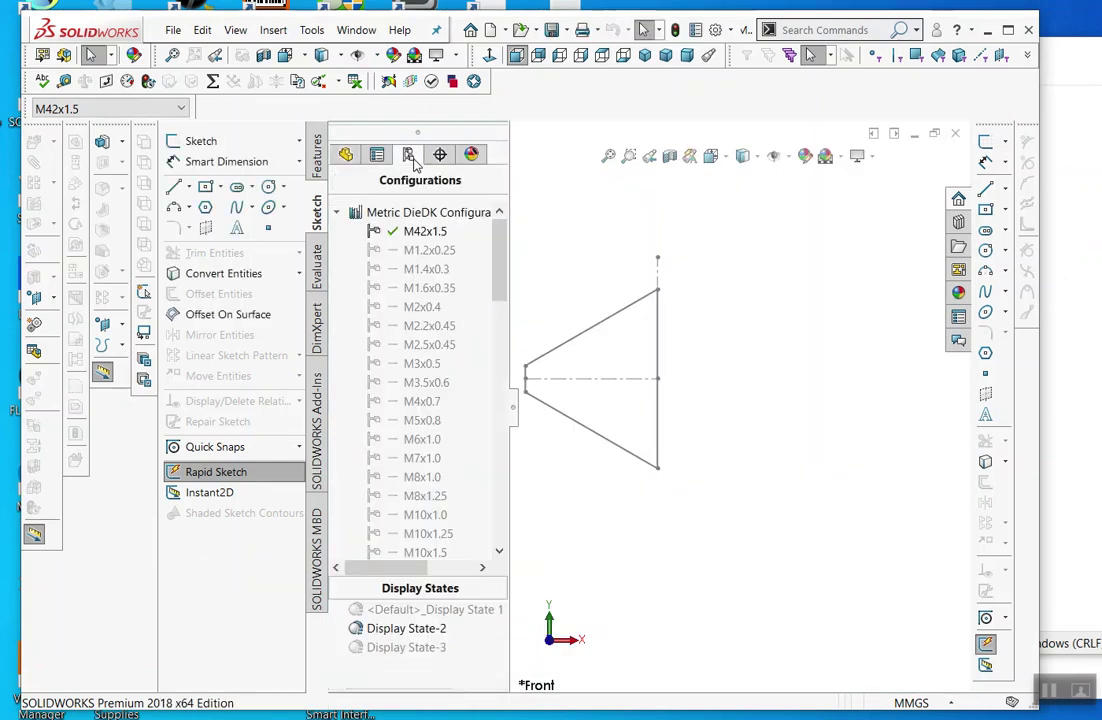
{"action": "right_click", "coordinate": [393, 214]}
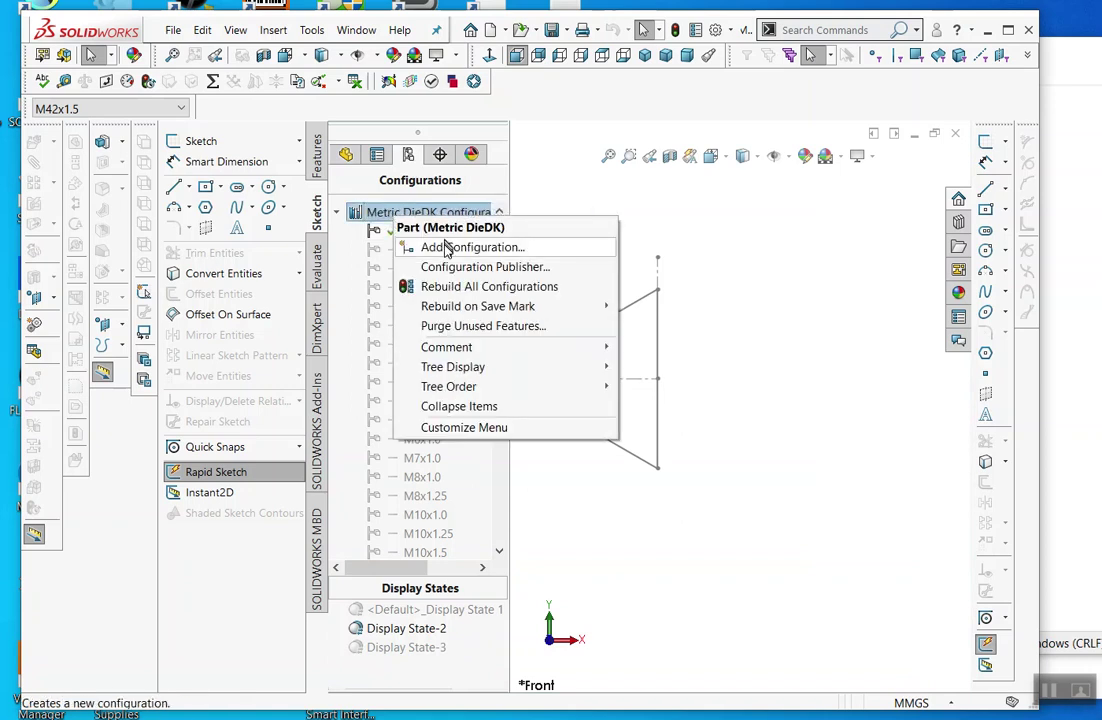
{"action": "left_click", "coordinate": [447, 248]}
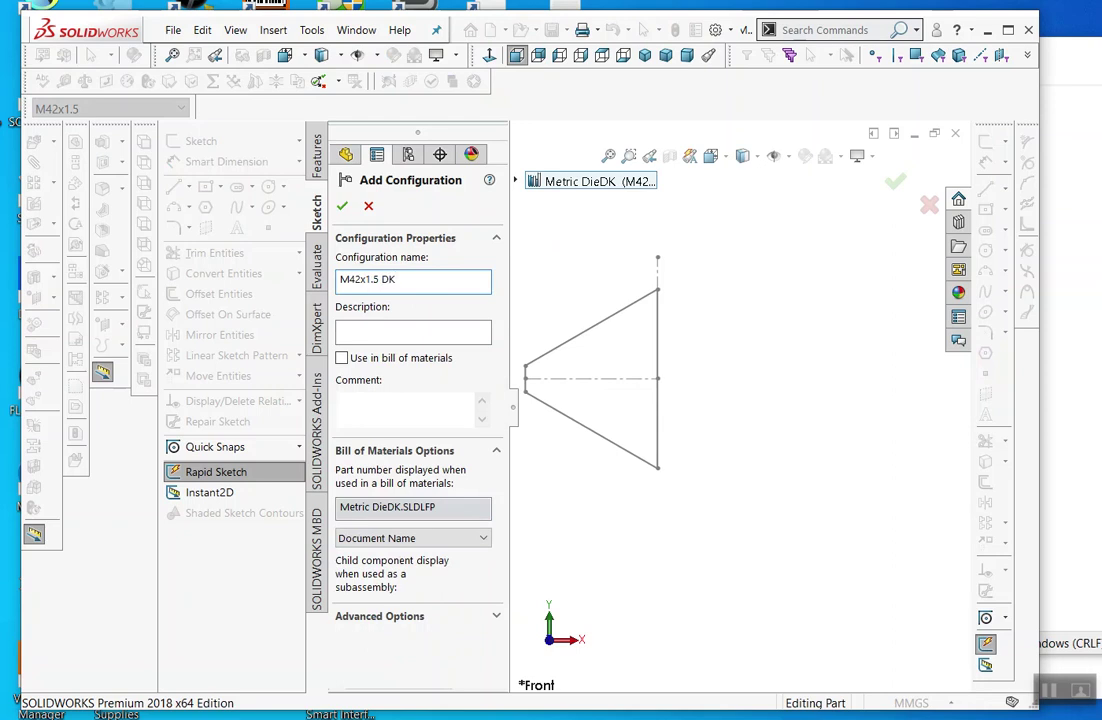
{"action": "key", "text": "ctrl+a"}
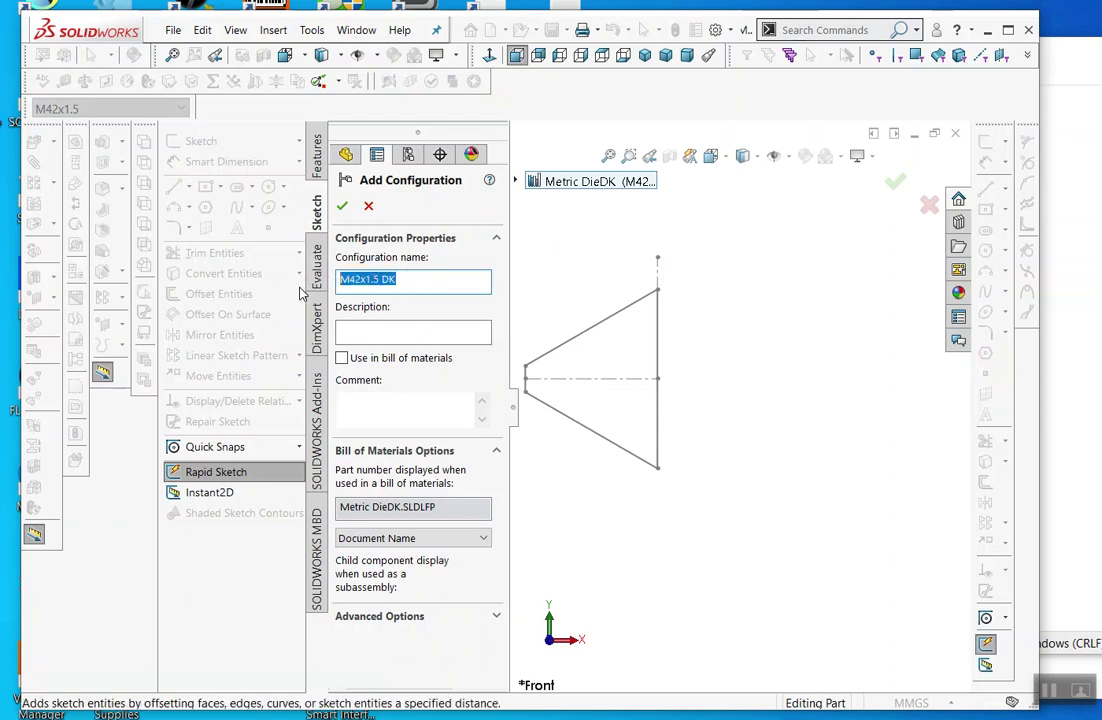
{"action": "left_click", "coordinate": [430, 333]}
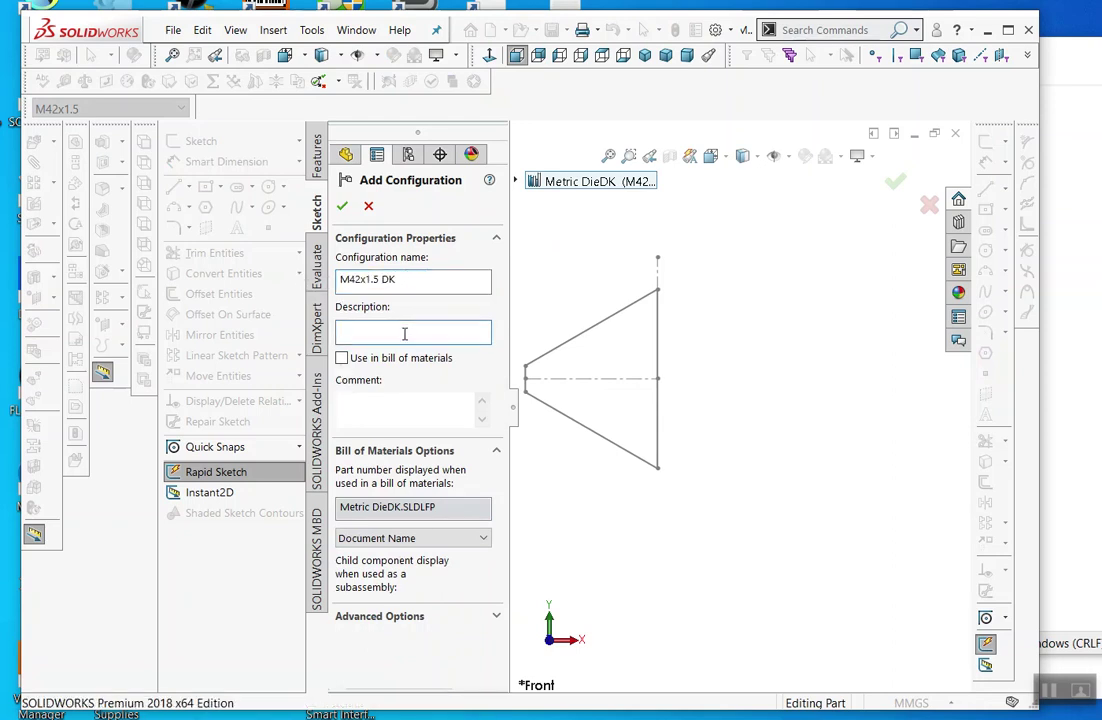
{"action": "left_click", "coordinate": [474, 538]}
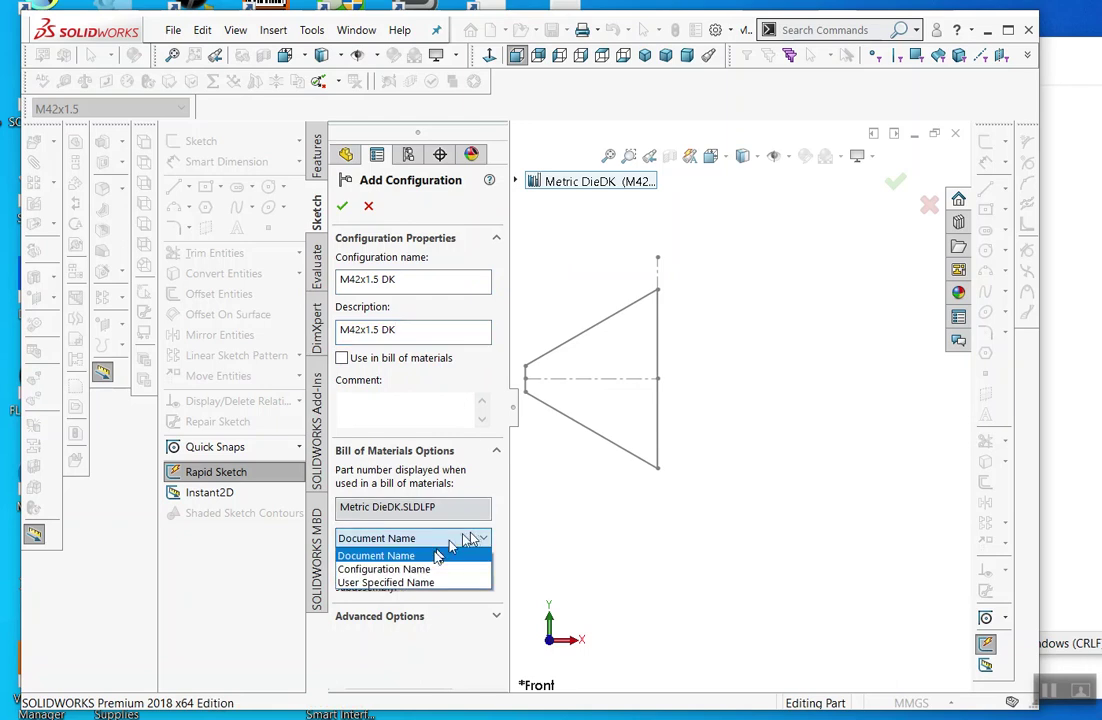
{"action": "left_click", "coordinate": [427, 571]}
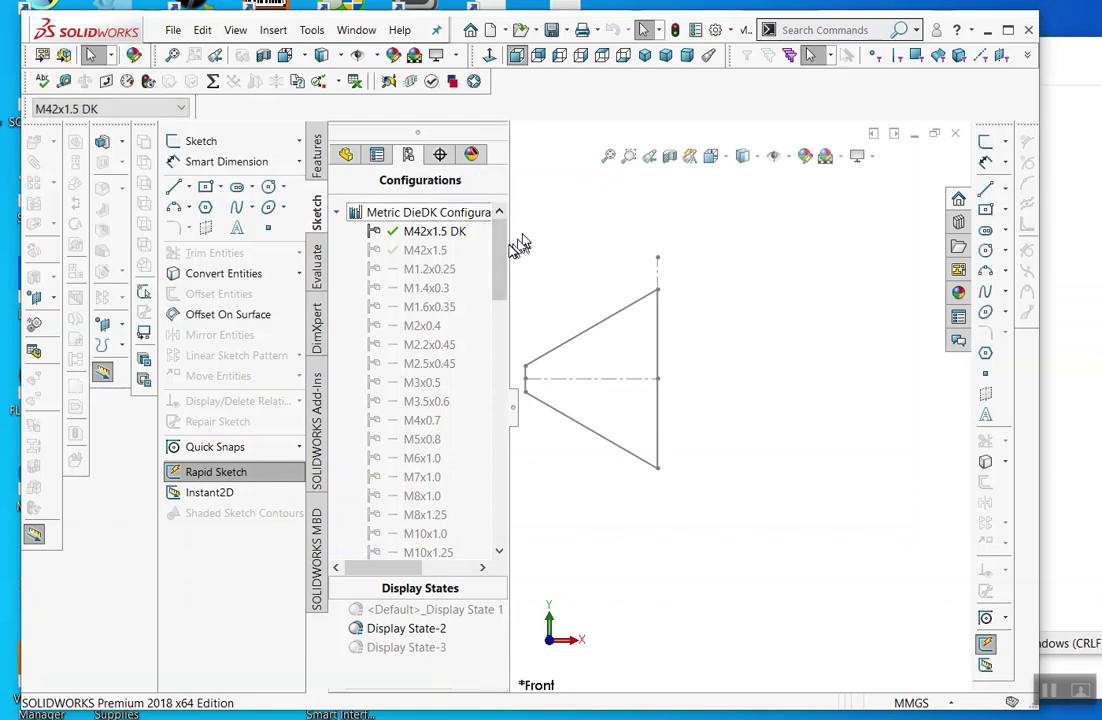
- Activate the M42x1.5 DK configuration and edit the ThreadProfile sketch
{"action": "left_click", "coordinate": [432, 232]}
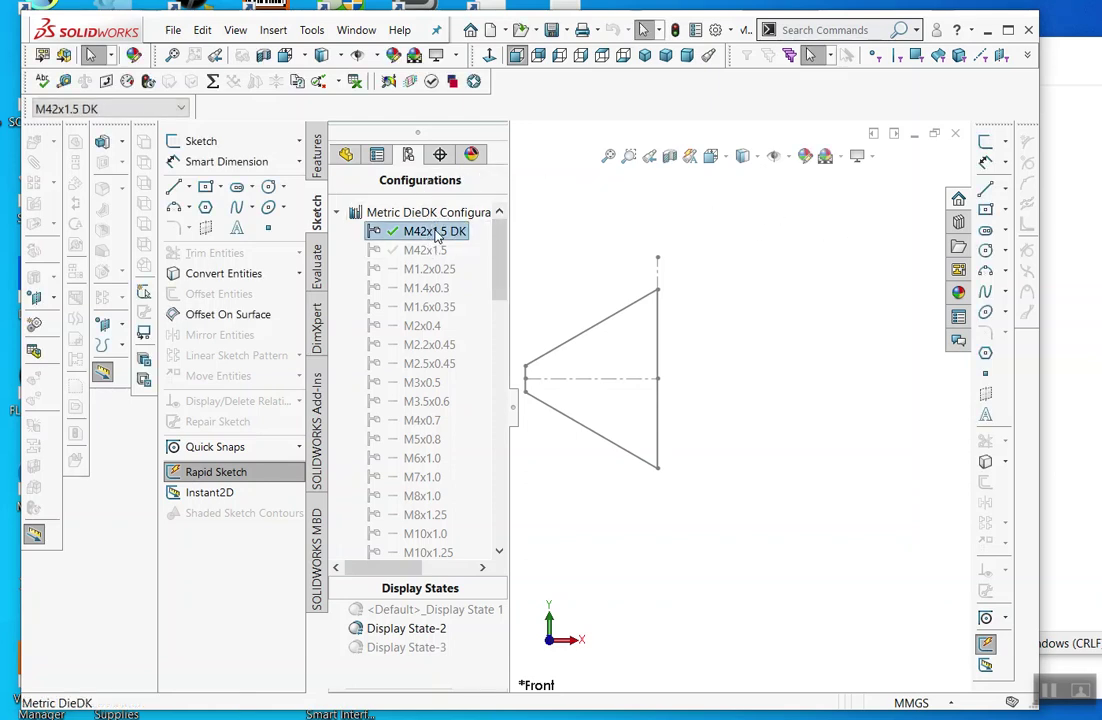
{"action": "left_click", "coordinate": [346, 156]}
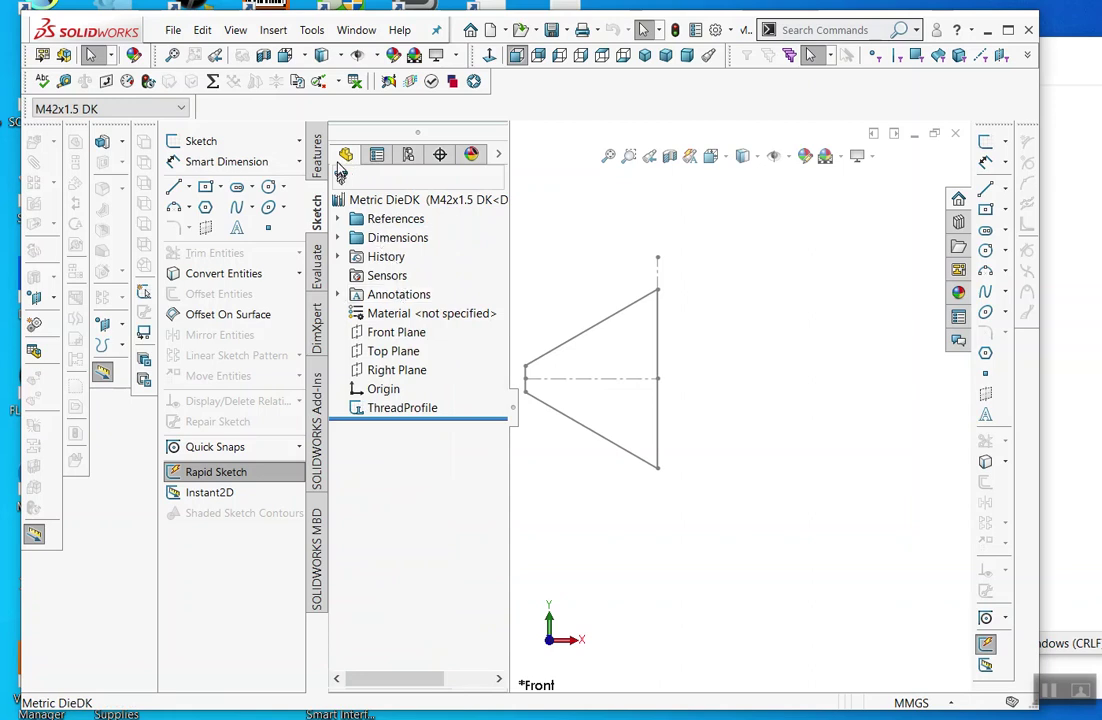
{"action": "left_click", "coordinate": [409, 156]}
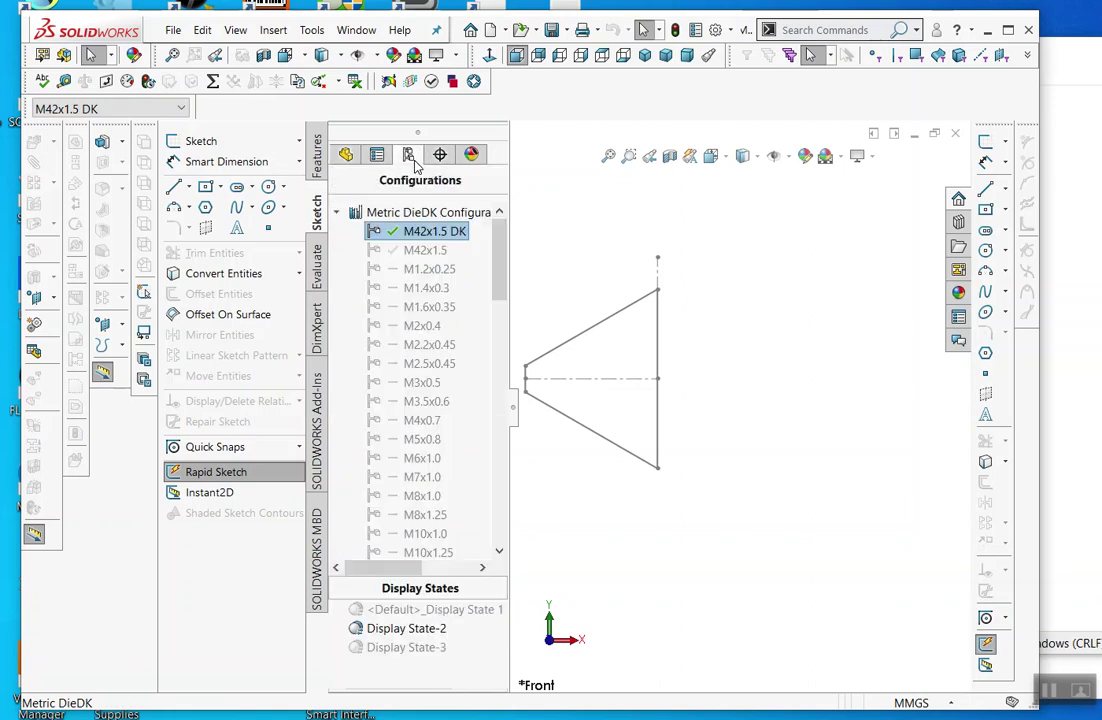
{"action": "left_click", "coordinate": [346, 156]}
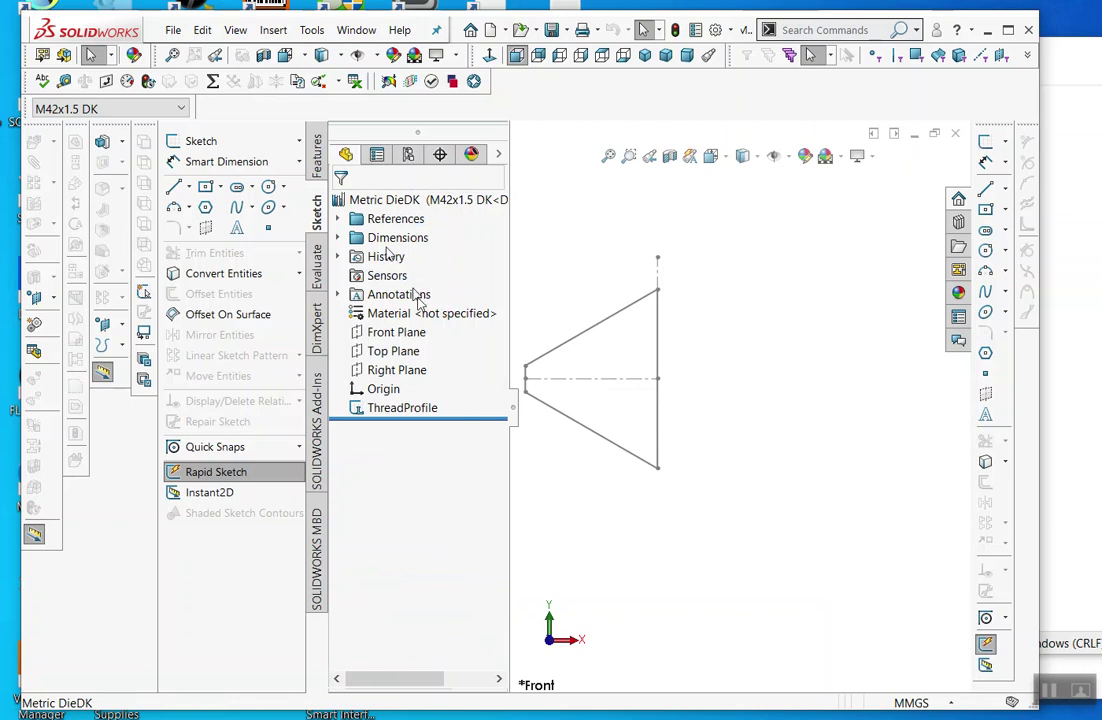
{"action": "left_click", "coordinate": [410, 410]}
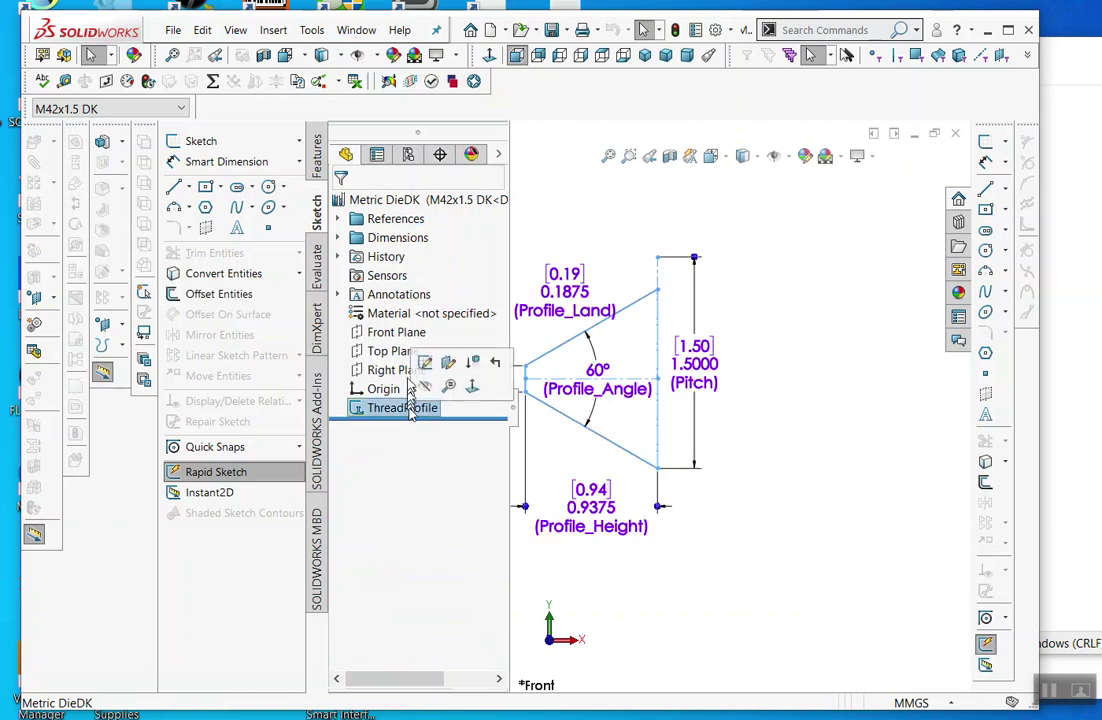
{"action": "left_click", "coordinate": [423, 363]}
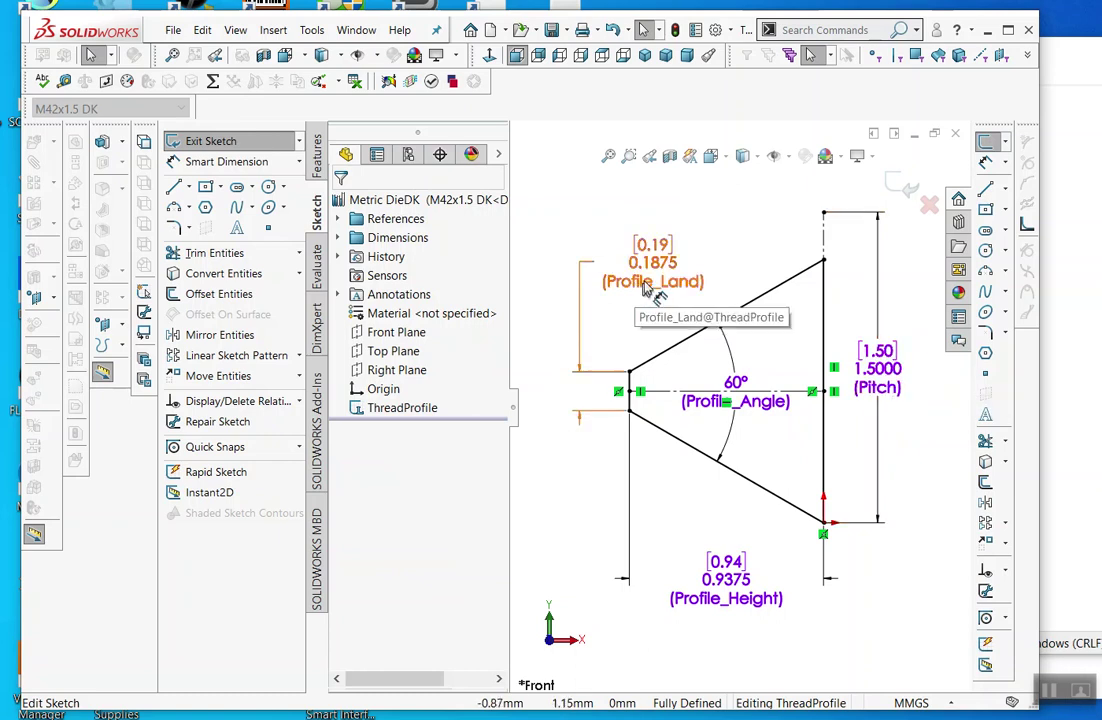
- Check the Profile_Height dimension, exit the sketch, and close the profile with Save all
{"action": "left_click", "coordinate": [726, 590]}
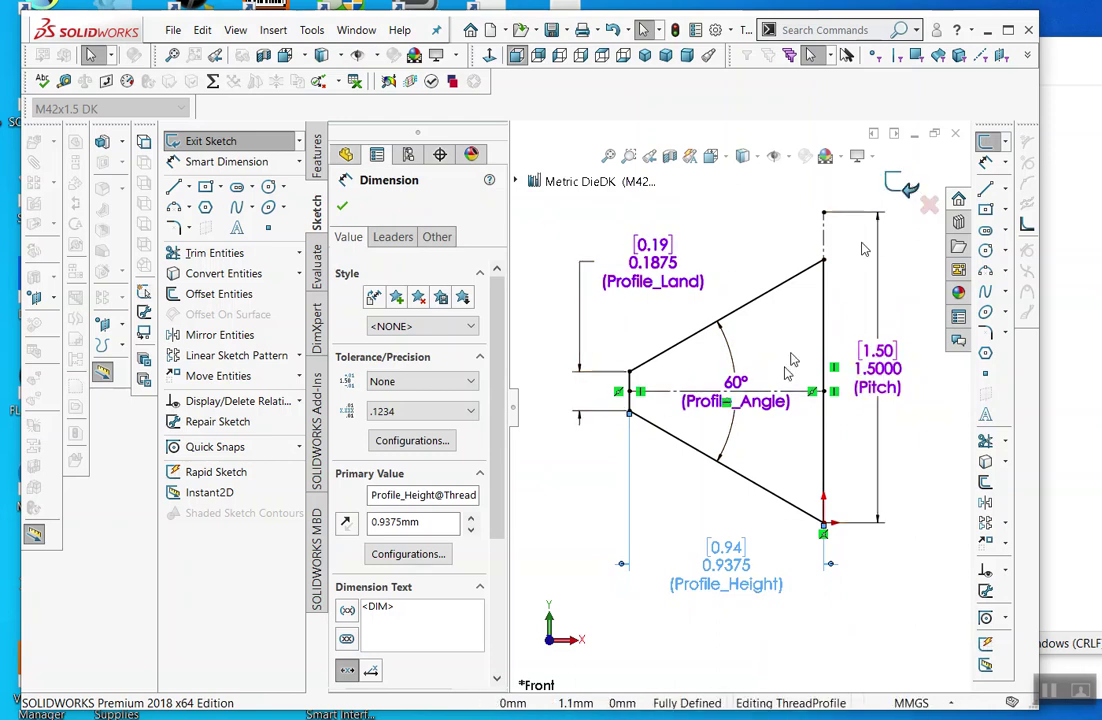
{"action": "left_click", "coordinate": [903, 193]}
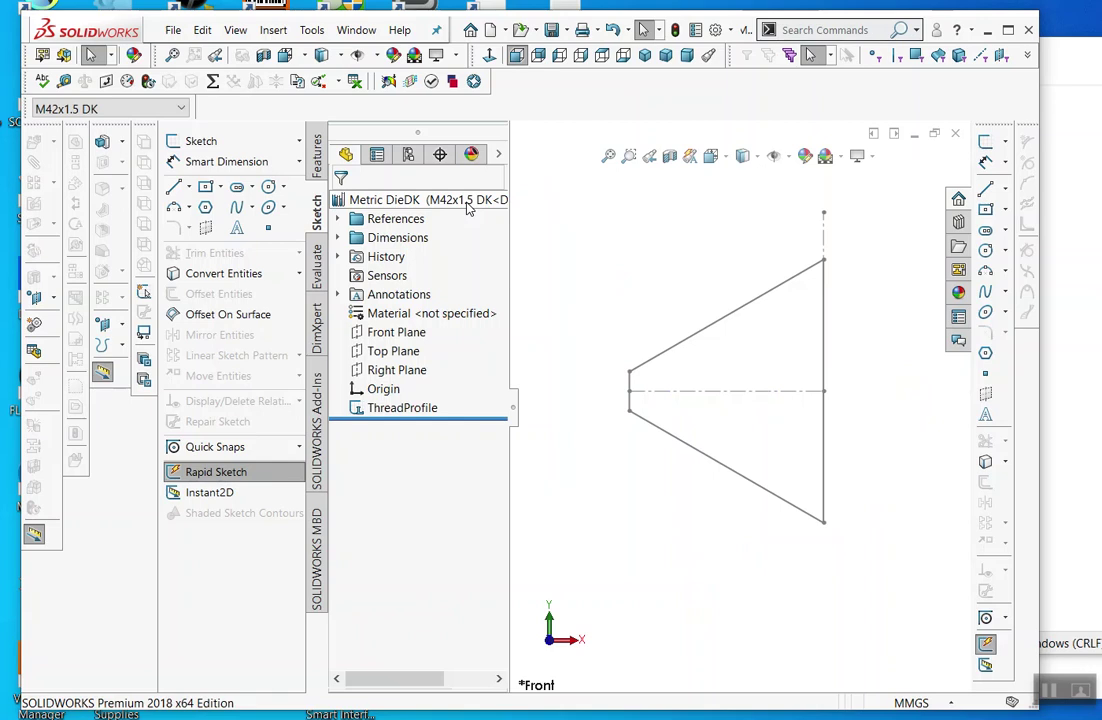
{"action": "left_click", "coordinate": [955, 136]}
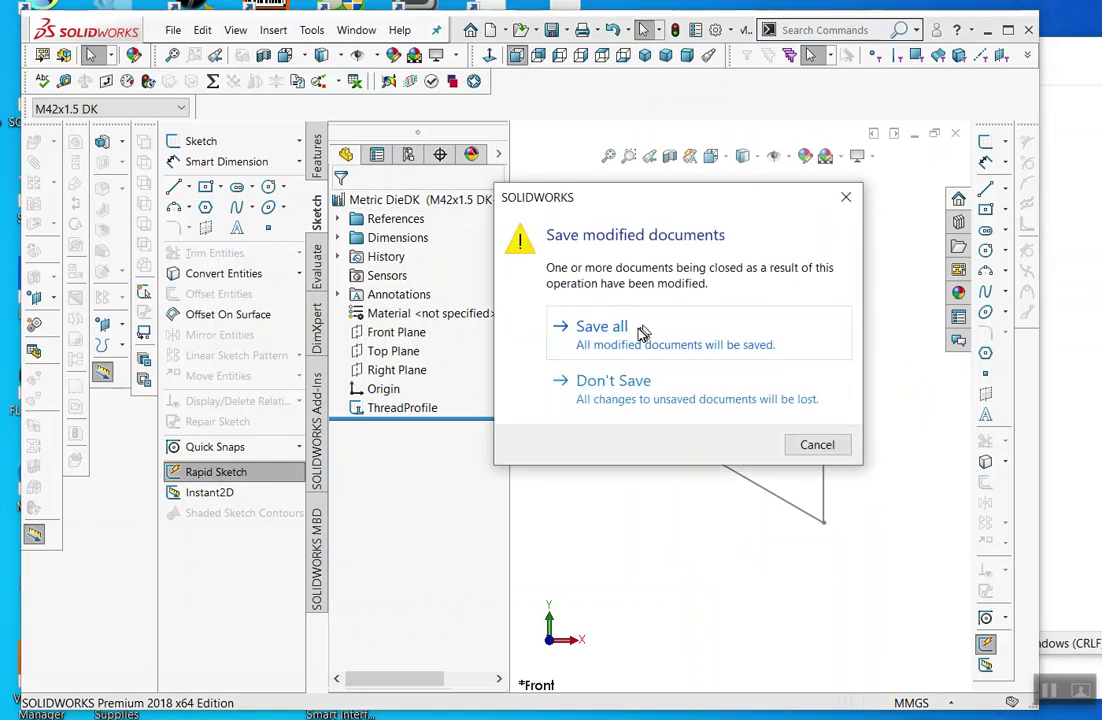
{"action": "left_click", "coordinate": [632, 394]}
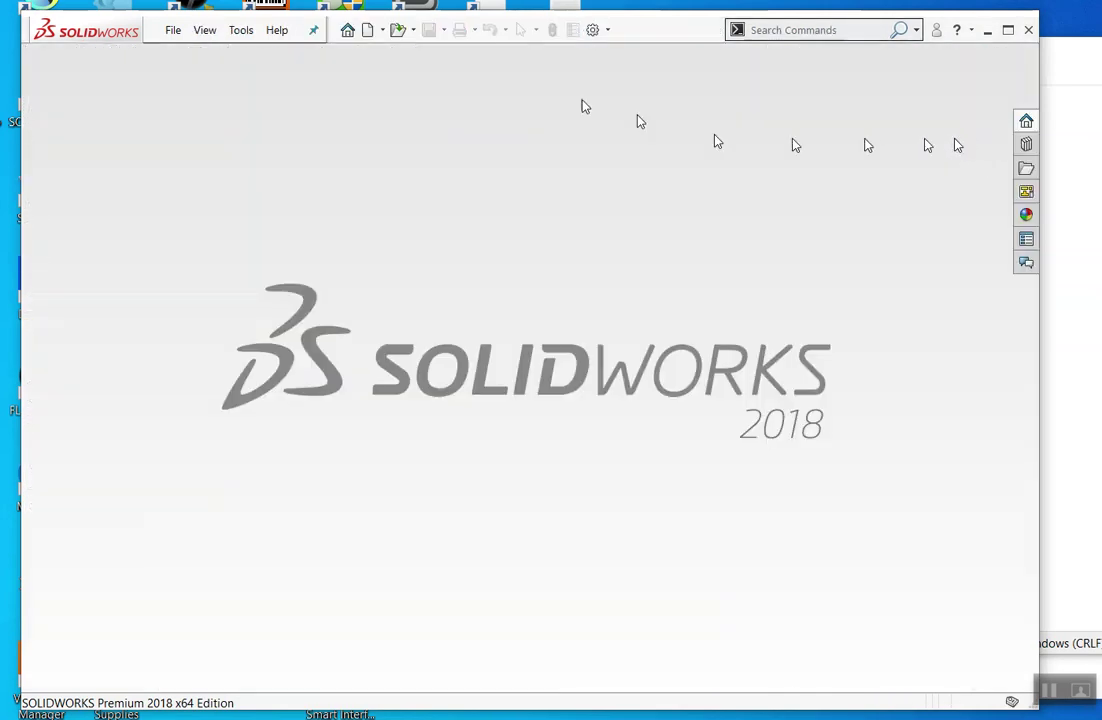
- Create a new part document from the Part template
{"action": "left_click", "coordinate": [172, 30]}
{"action": "left_click", "coordinate": [203, 58]}
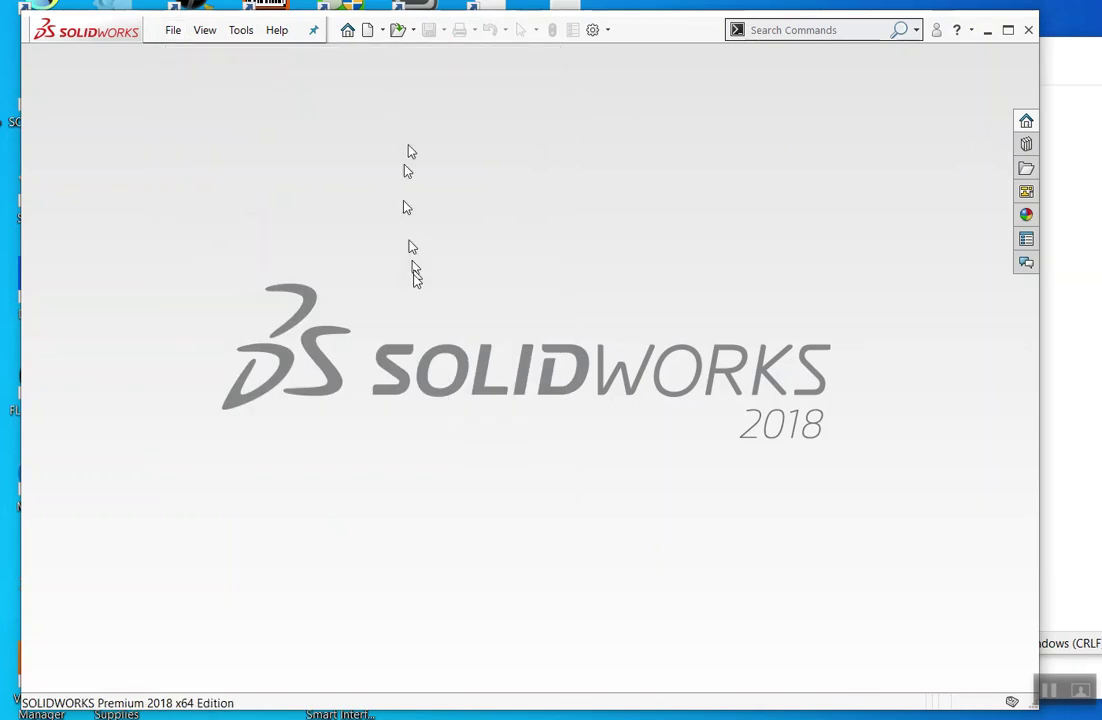
{"action": "double_click", "coordinate": [337, 358]}
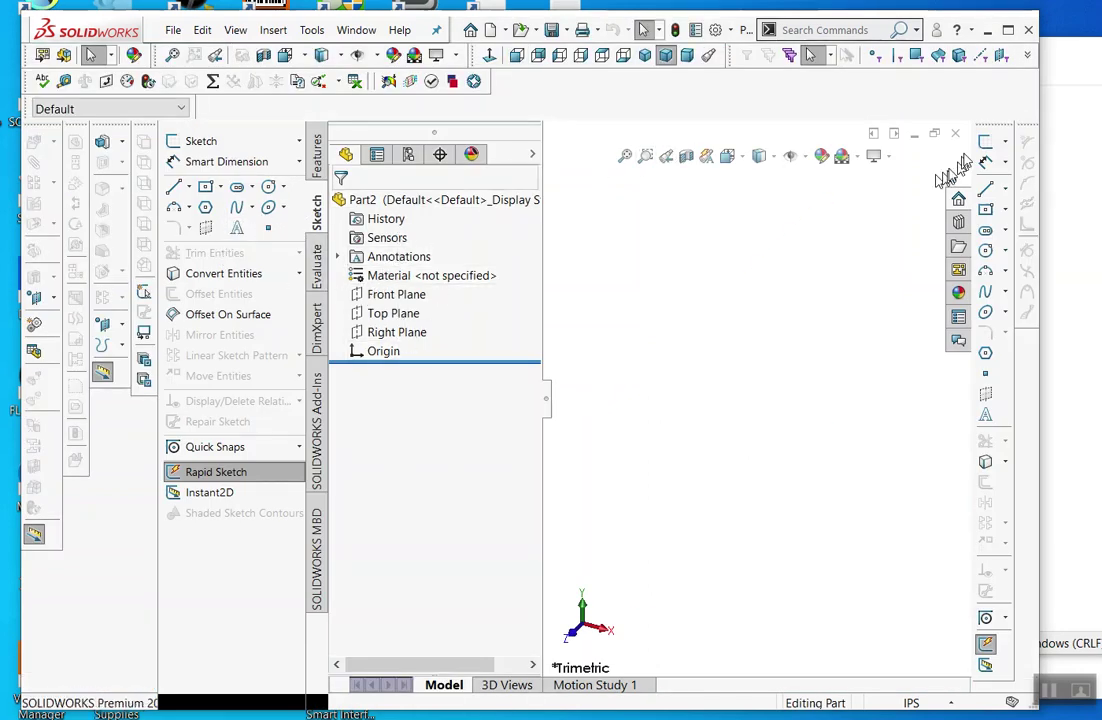
- Sketch a circle at the origin on the Top Plane and dimension it 42 mm diameter
{"action": "left_click", "coordinate": [982, 148]}
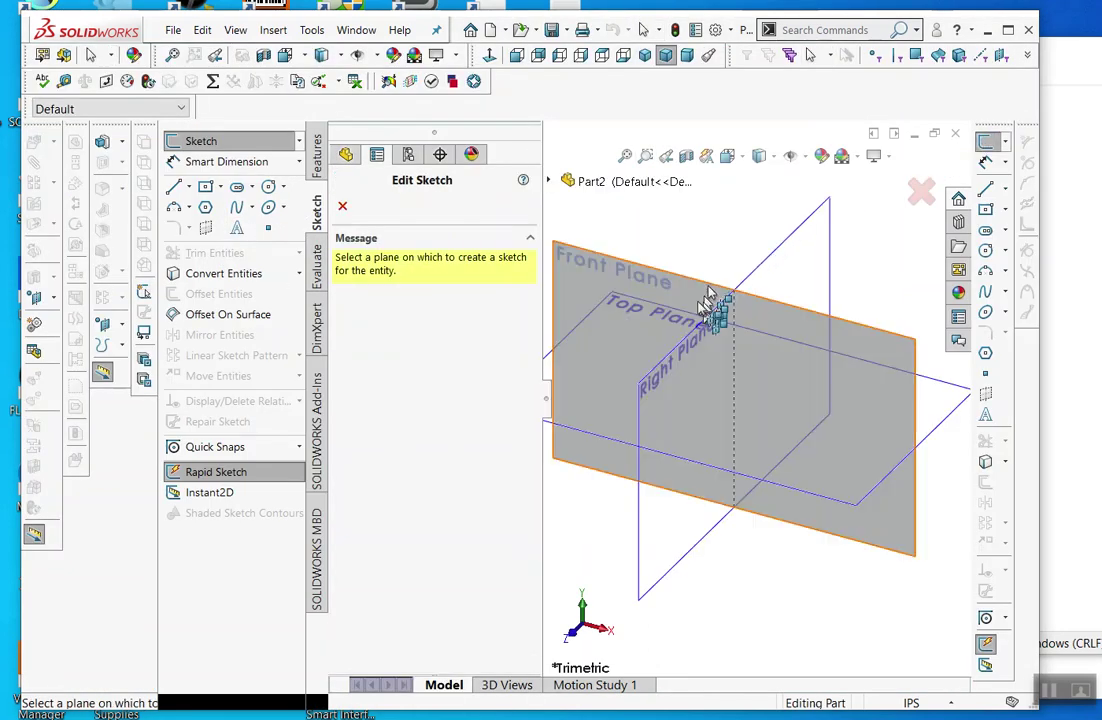
{"action": "left_click", "coordinate": [712, 312]}
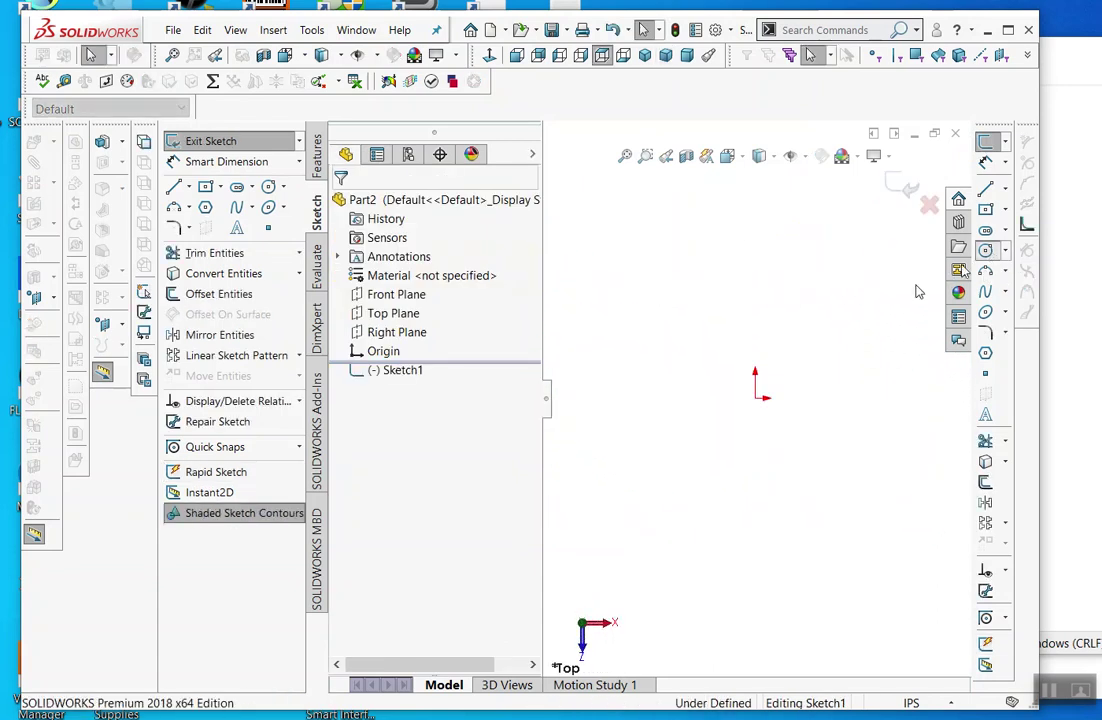
{"action": "key", "text": "c"}
{"action": "left_click", "coordinate": [757, 400]}
{"action": "left_click", "coordinate": [864, 458]}
{"action": "left_click", "coordinate": [984, 145]}
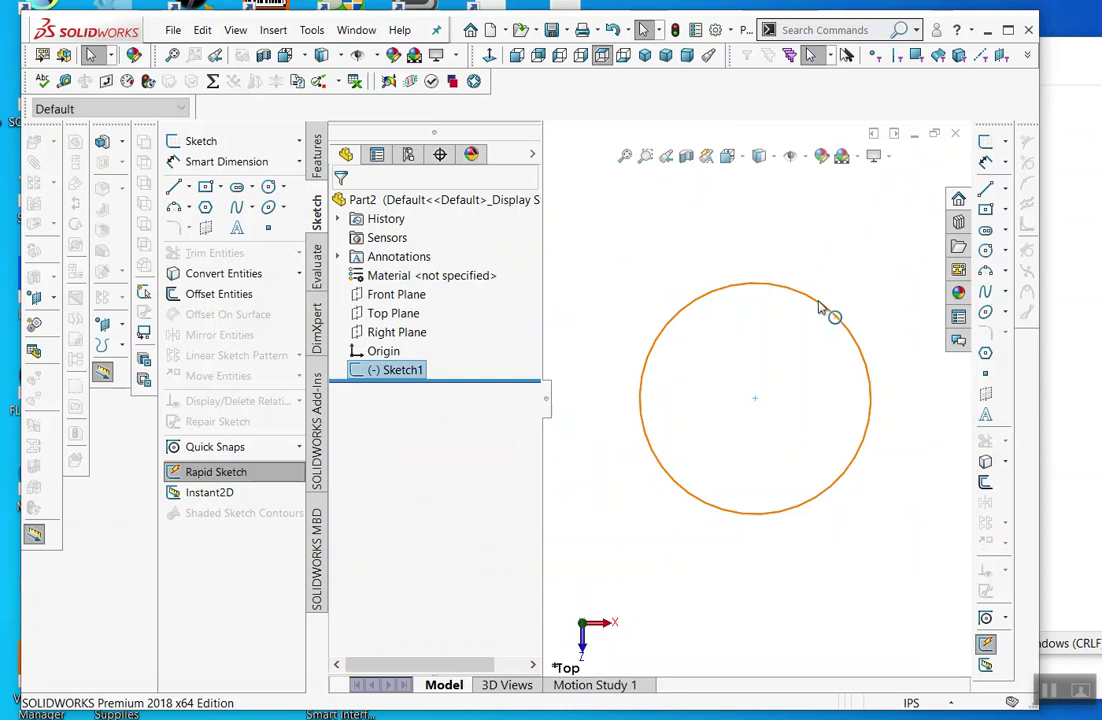
{"action": "key", "text": "d"}
{"action": "left_click", "coordinate": [802, 296]}
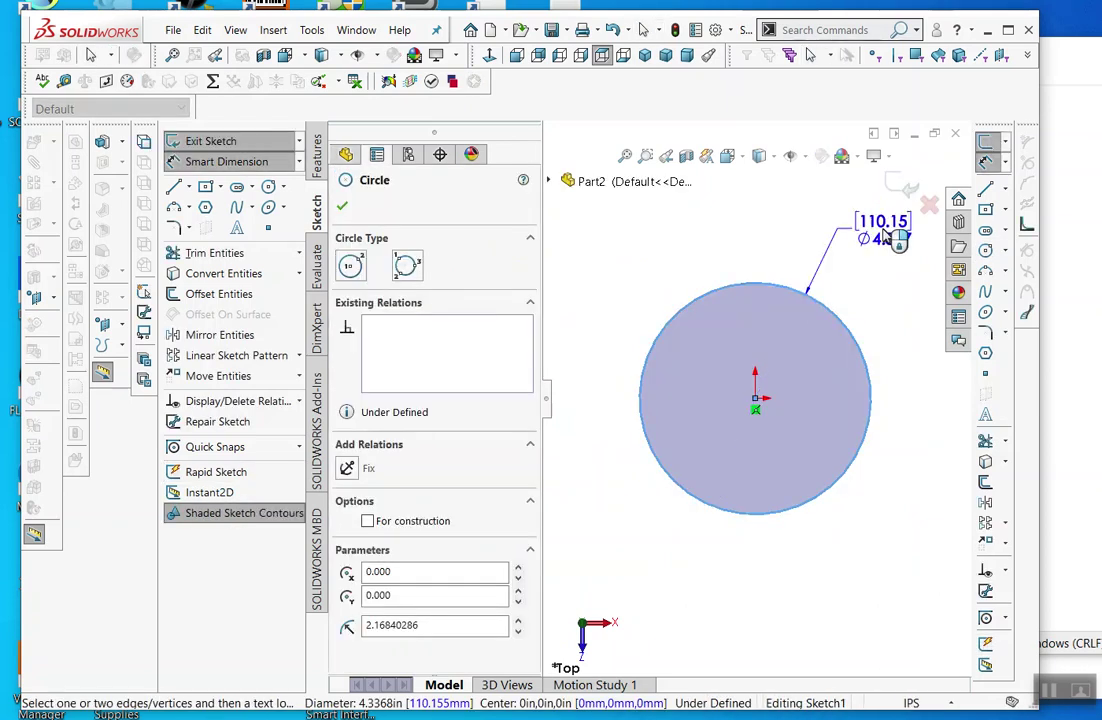
{"action": "left_click", "coordinate": [879, 237]}
{"action": "type", "text": "42"}
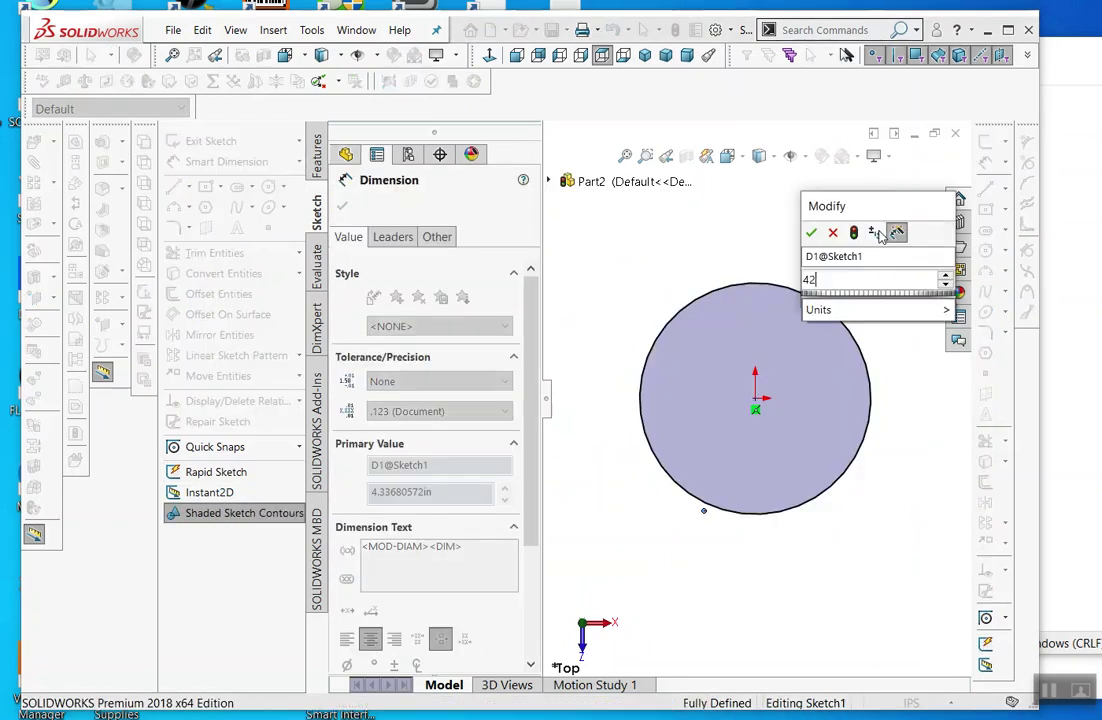
{"action": "type", "text": "mm"}
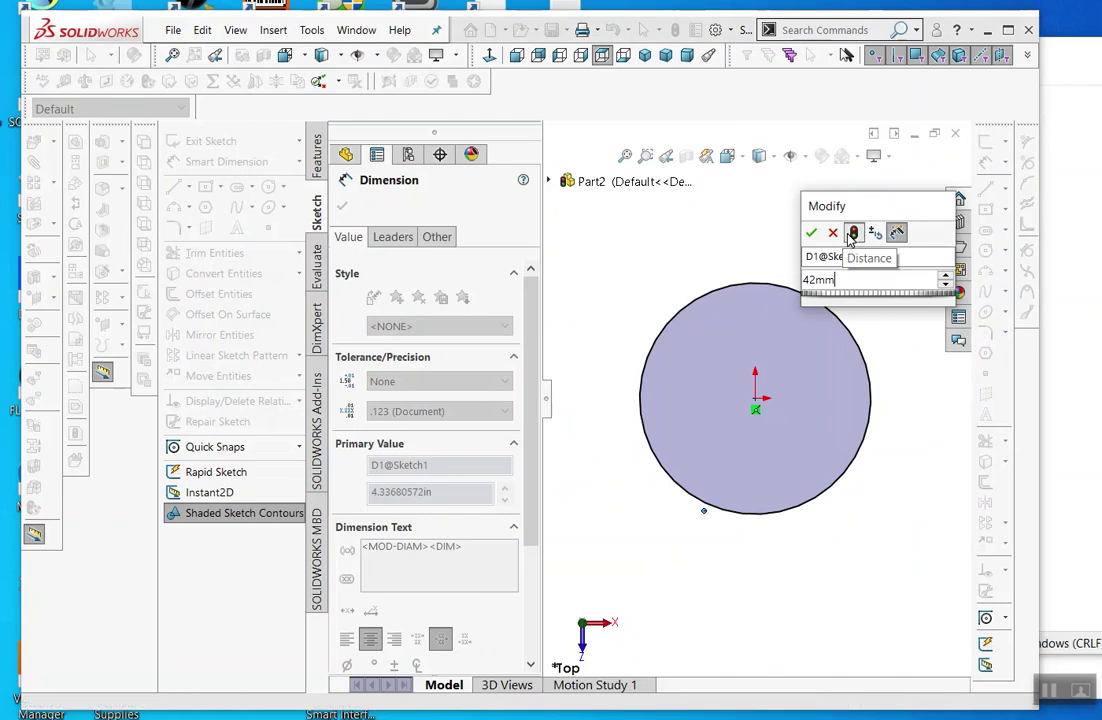
{"action": "left_click", "coordinate": [810, 232]}
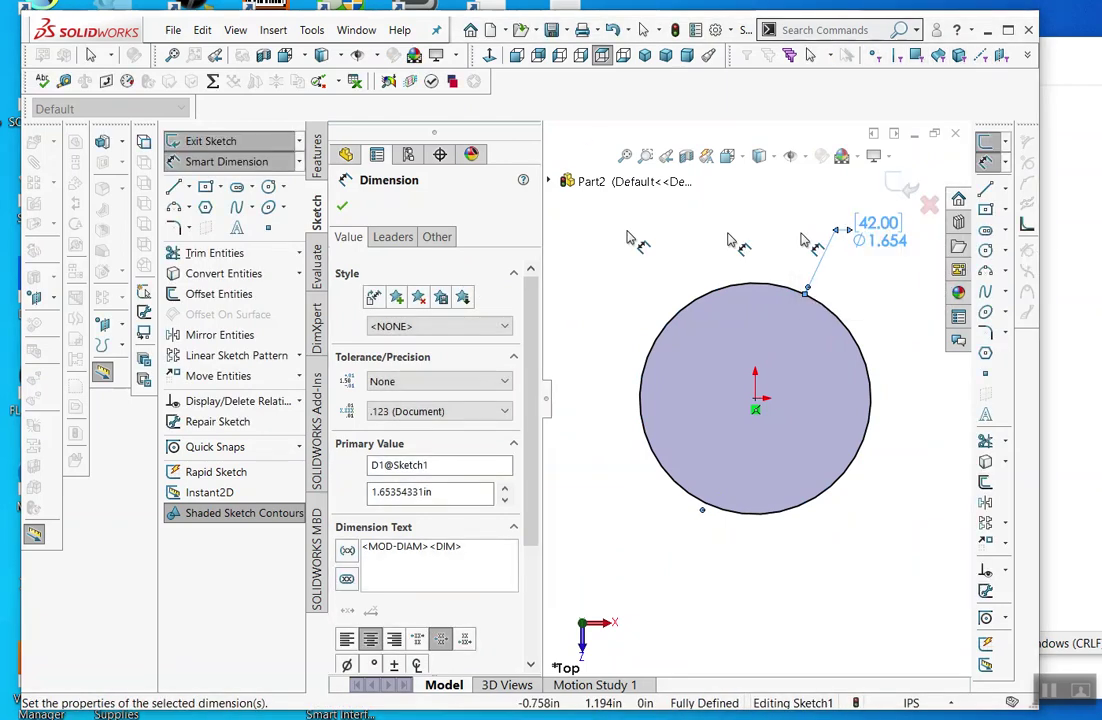
- Extrude the circle 3 in into a solid cylinder
{"action": "left_click", "coordinate": [104, 143]}
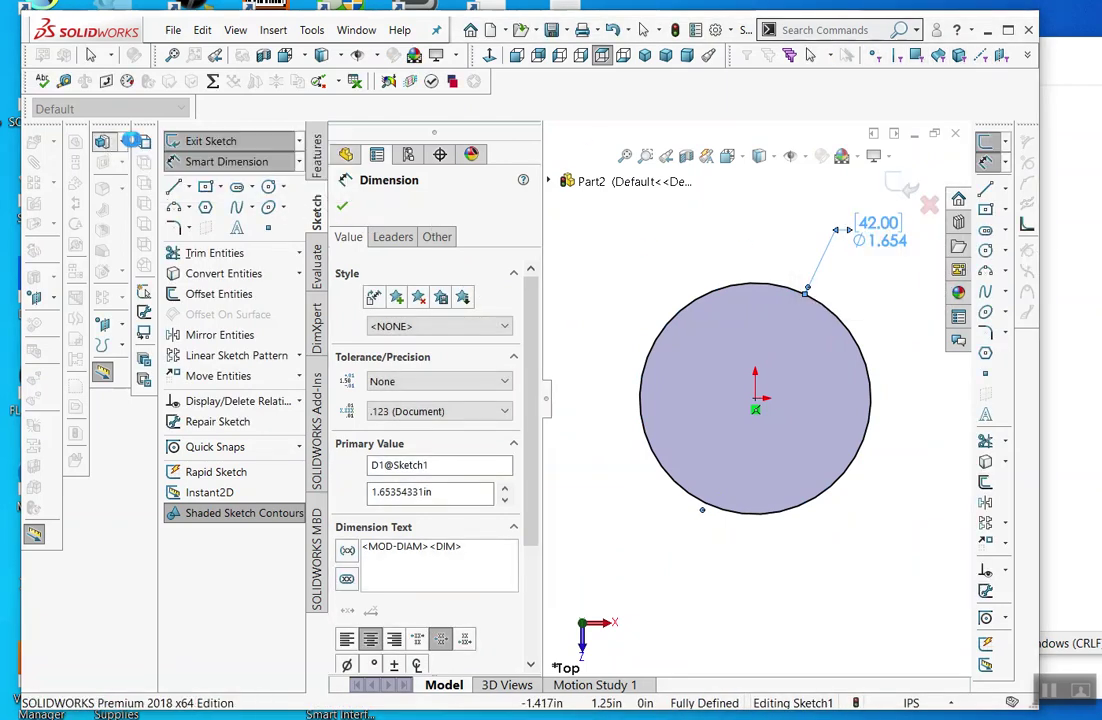
{"action": "type", "text": "3"}
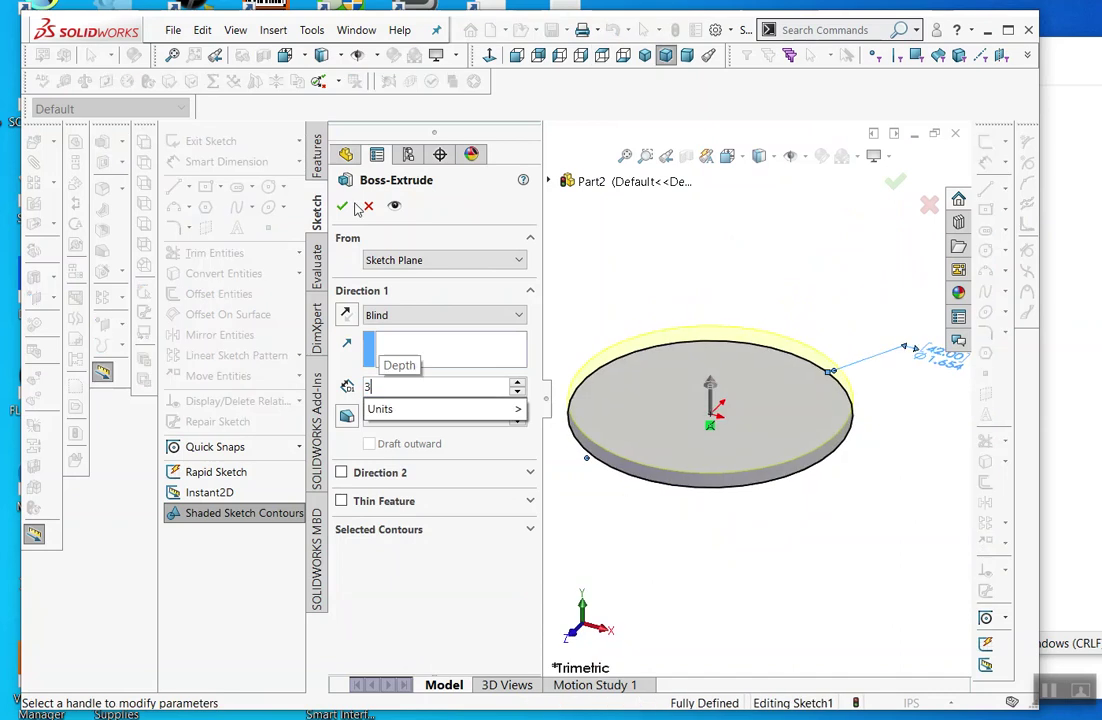
{"action": "type", "text": "\""}
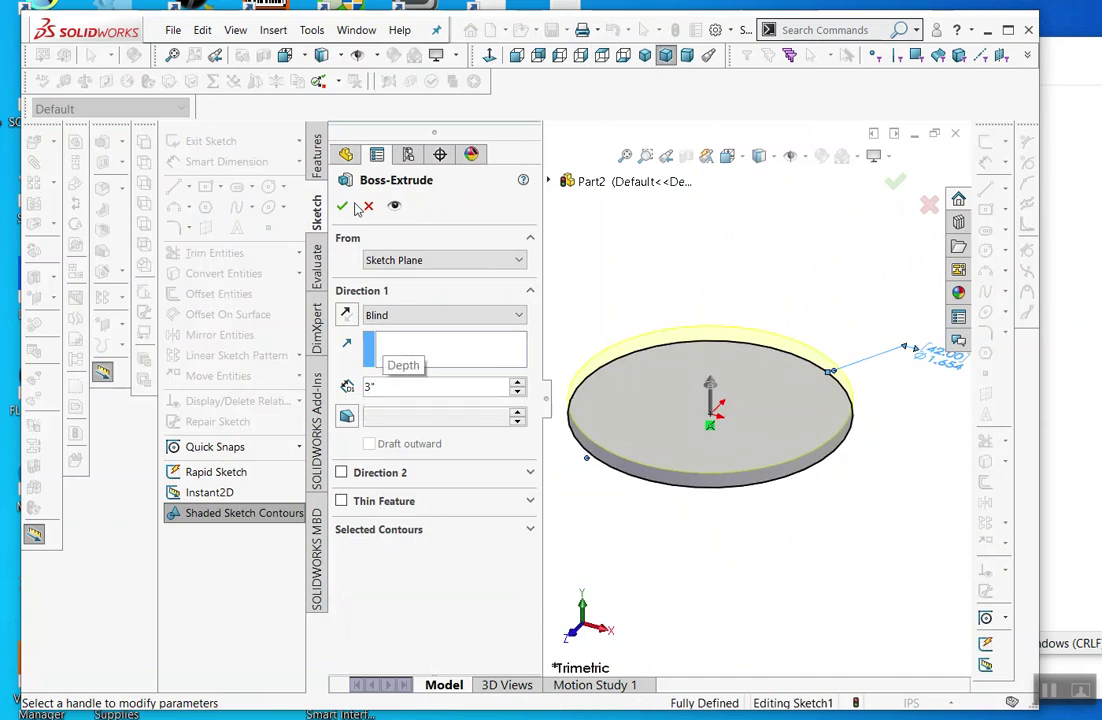
{"action": "key", "text": "Return"}
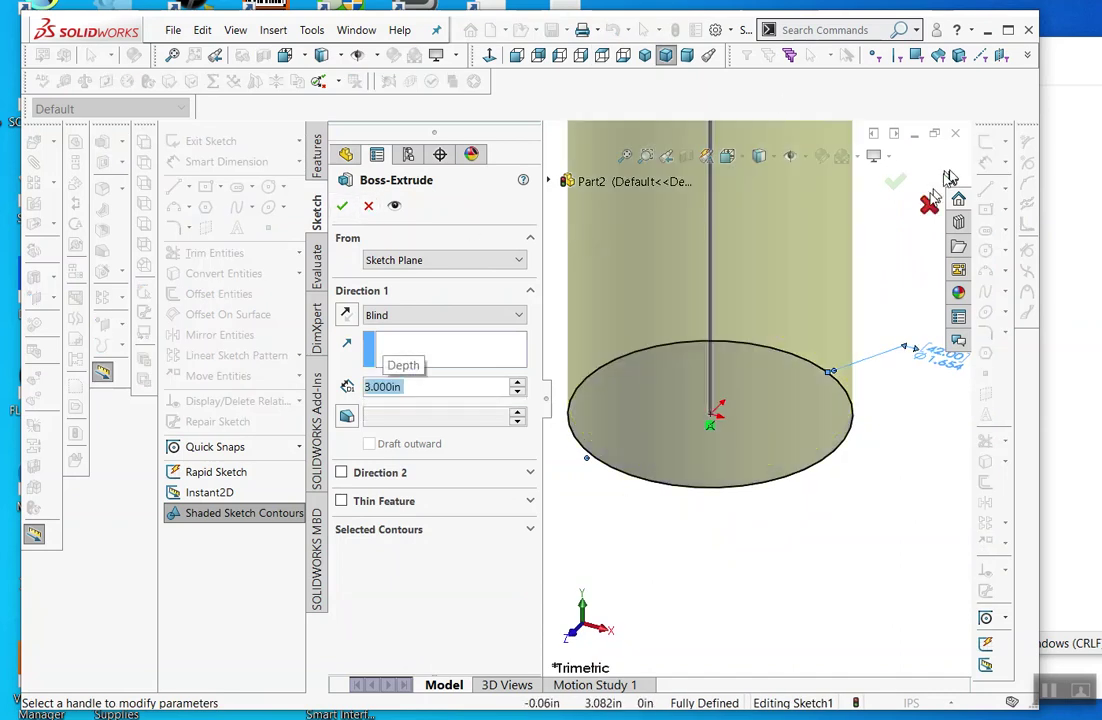
{"action": "left_click", "coordinate": [895, 182]}
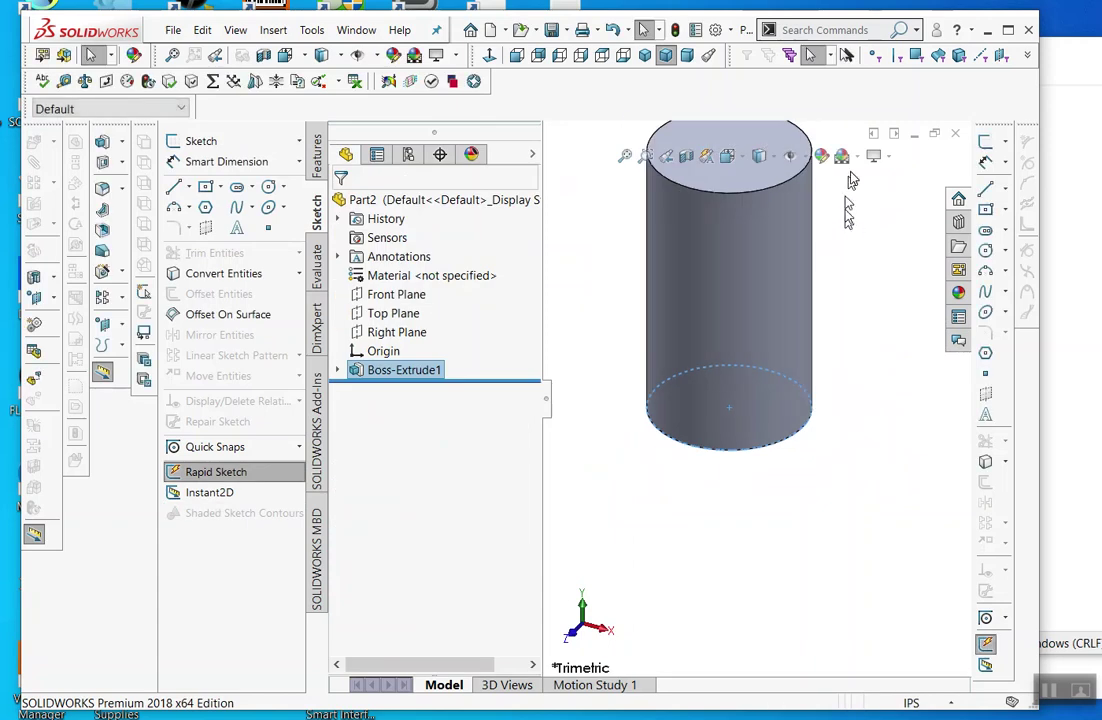
- Select the cylinder's top face and start a Thread feature, accepting the profile warning
{"action": "middle_click_drag", "start_coordinate": [846, 231], "coordinate": [800, 228]}
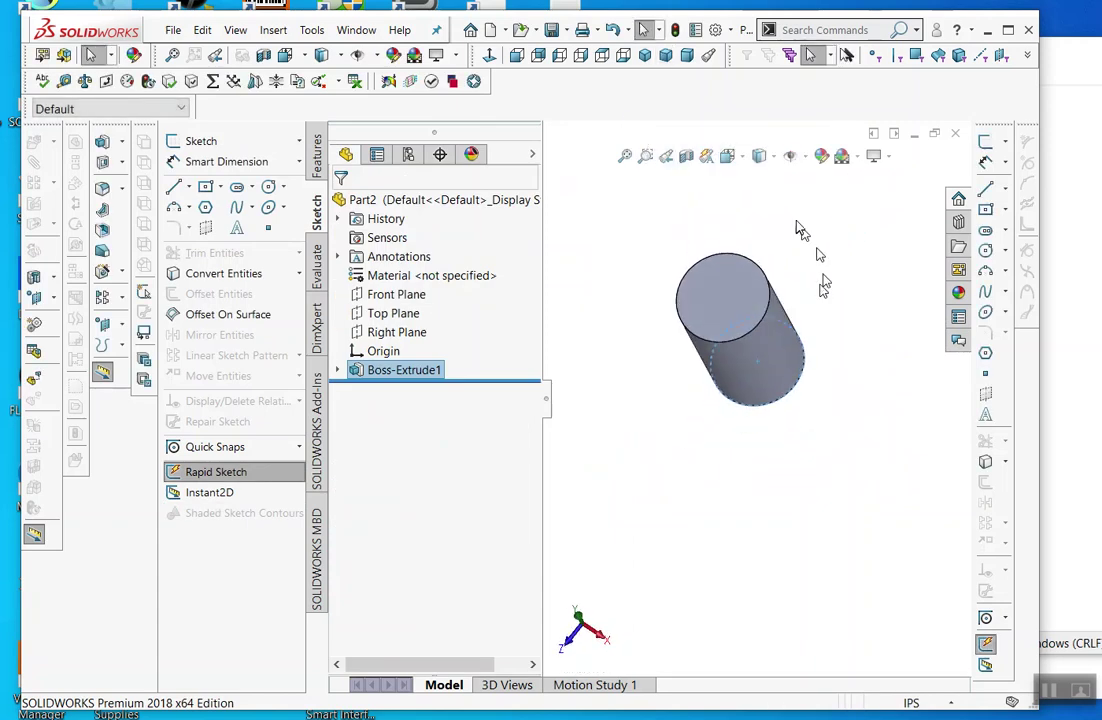
{"action": "left_click", "coordinate": [760, 272]}
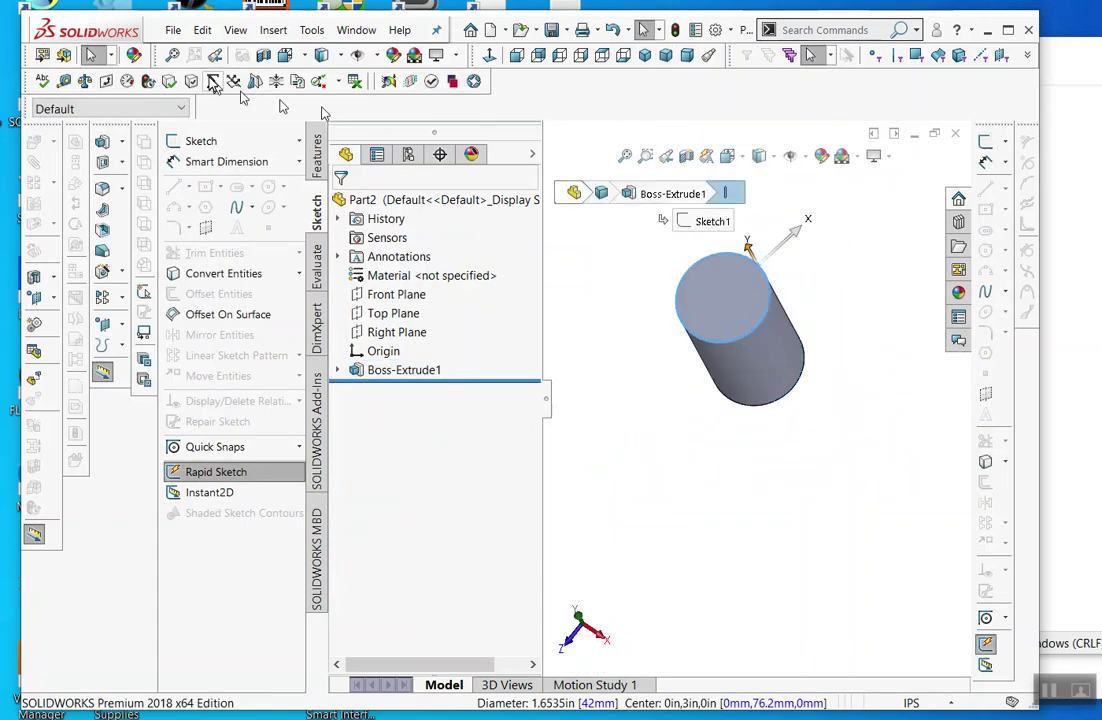
{"action": "left_click", "coordinate": [274, 30]}
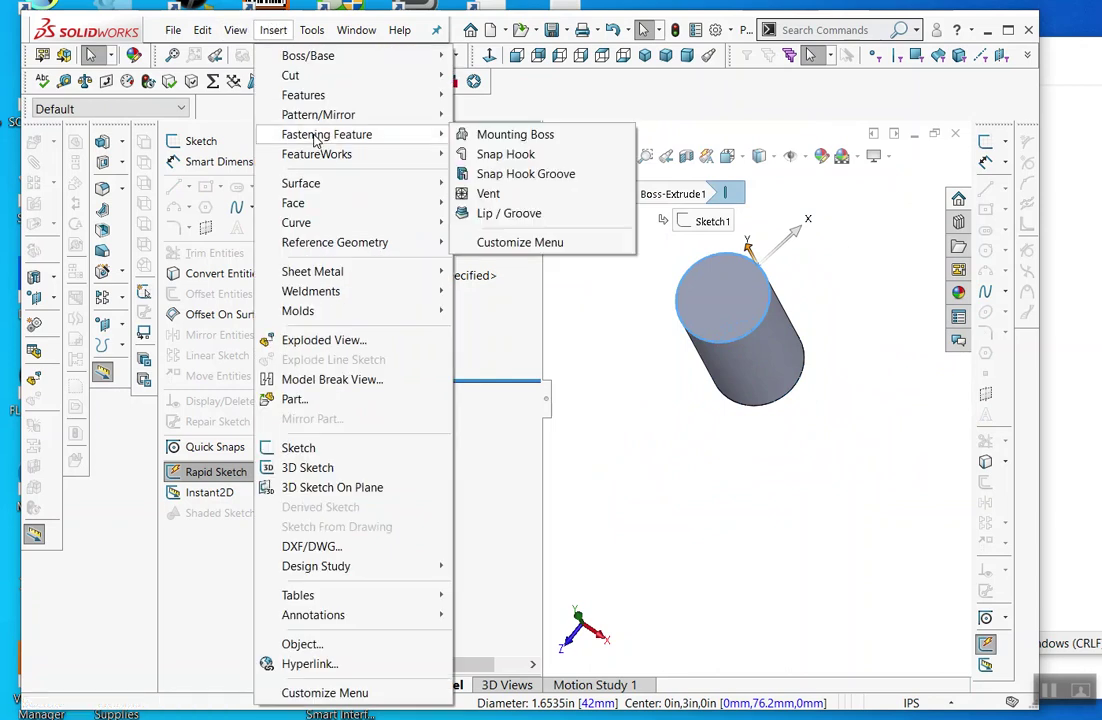
{"action": "mouse_move", "coordinate": [300, 95]}
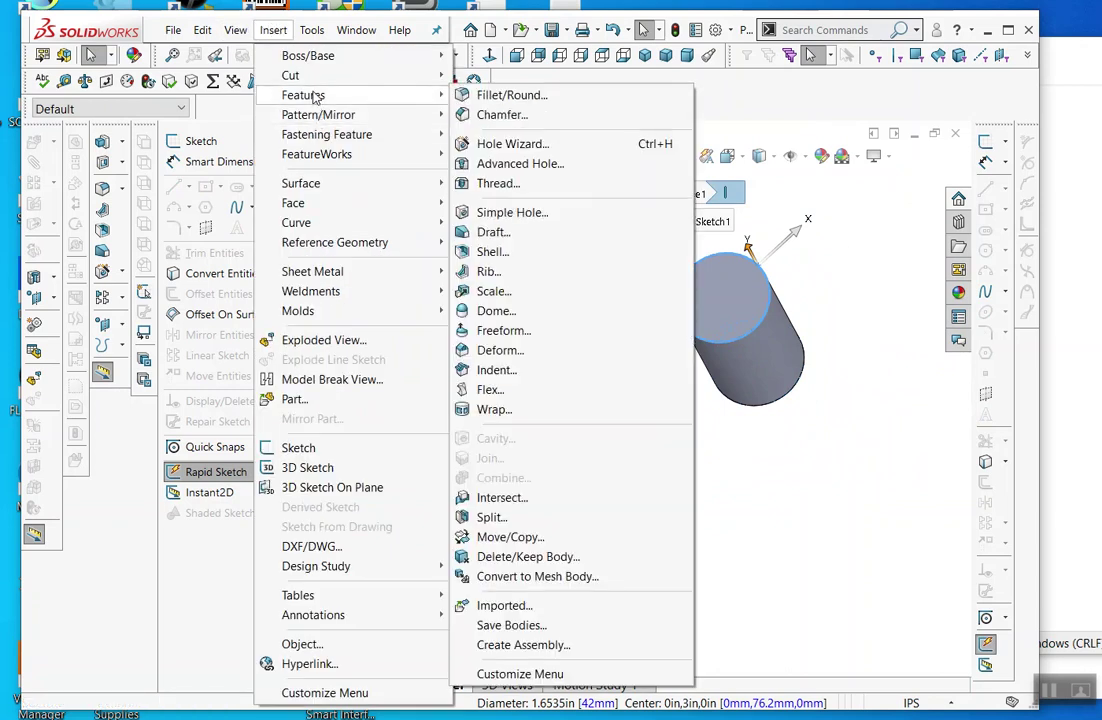
{"action": "left_click", "coordinate": [547, 185]}
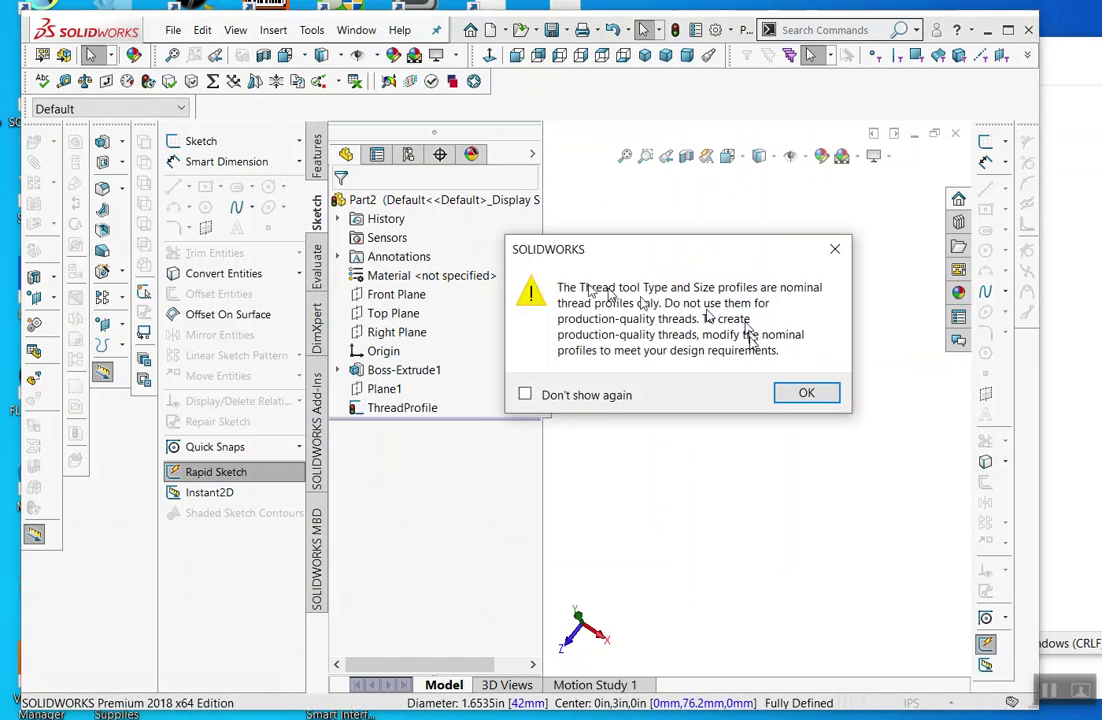
{"action": "left_click", "coordinate": [806, 396]}
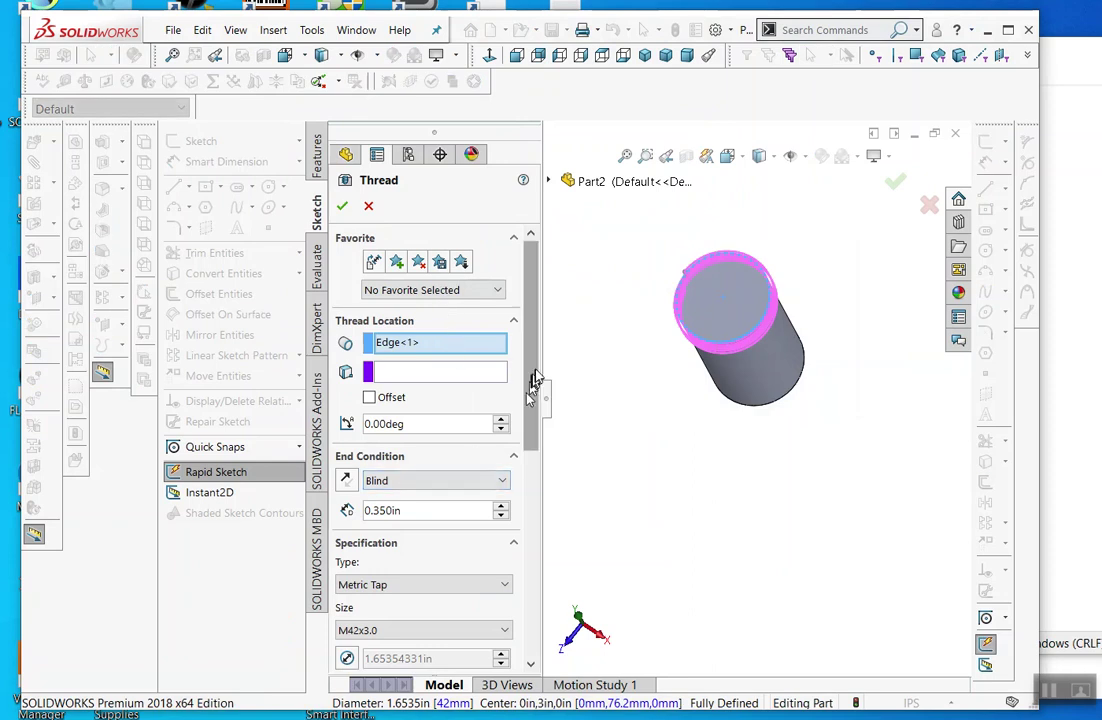
- Set the thread type to Metric DieDK, size M42x1.5 DK, confirm, and inspect the result
{"action": "scroll", "coordinate": [538, 385], "scroll_direction": "down", "scroll_amount": 3}
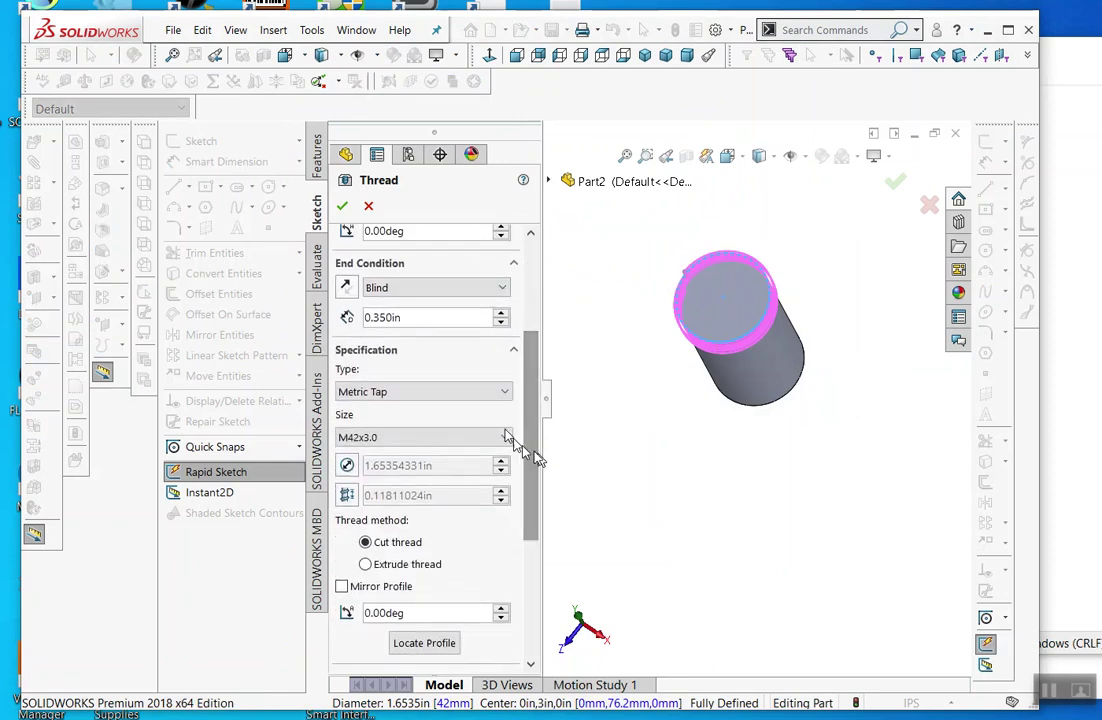
{"action": "left_click", "coordinate": [475, 392]}
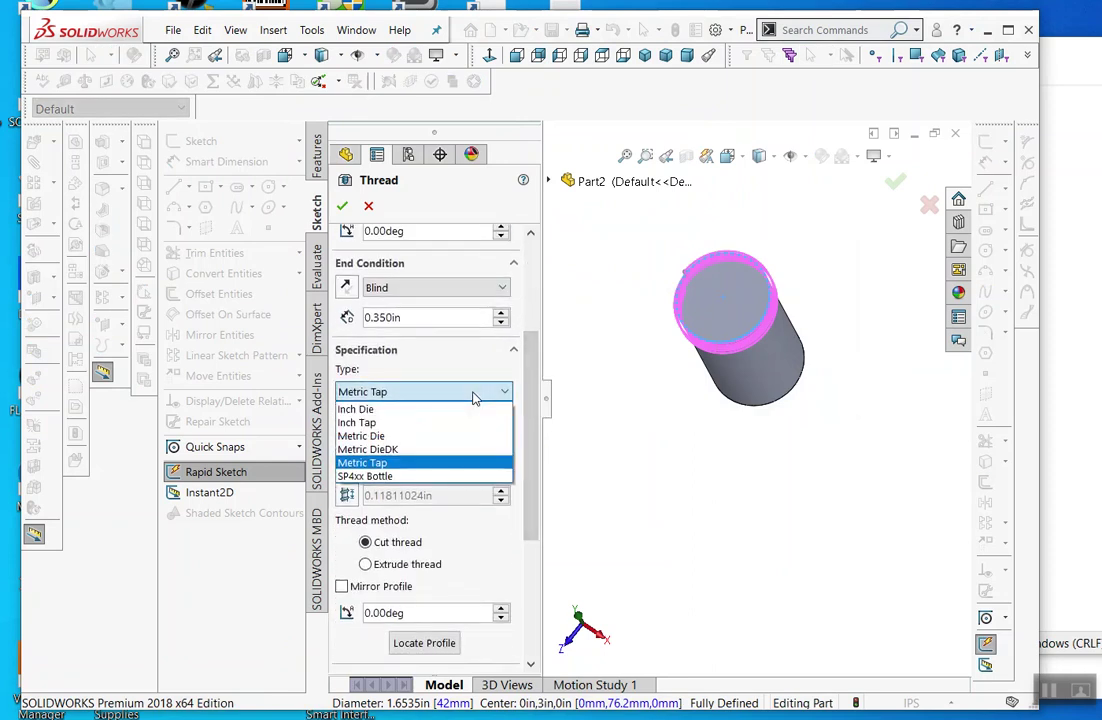
{"action": "left_click", "coordinate": [369, 451]}
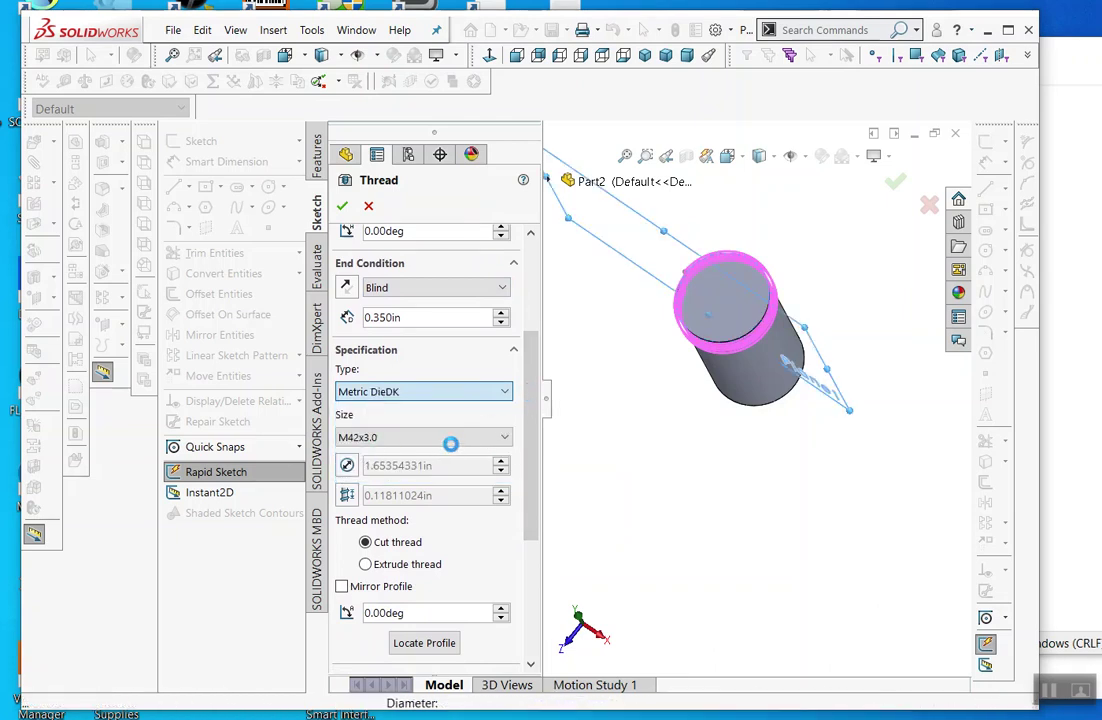
{"action": "left_click", "coordinate": [462, 438]}
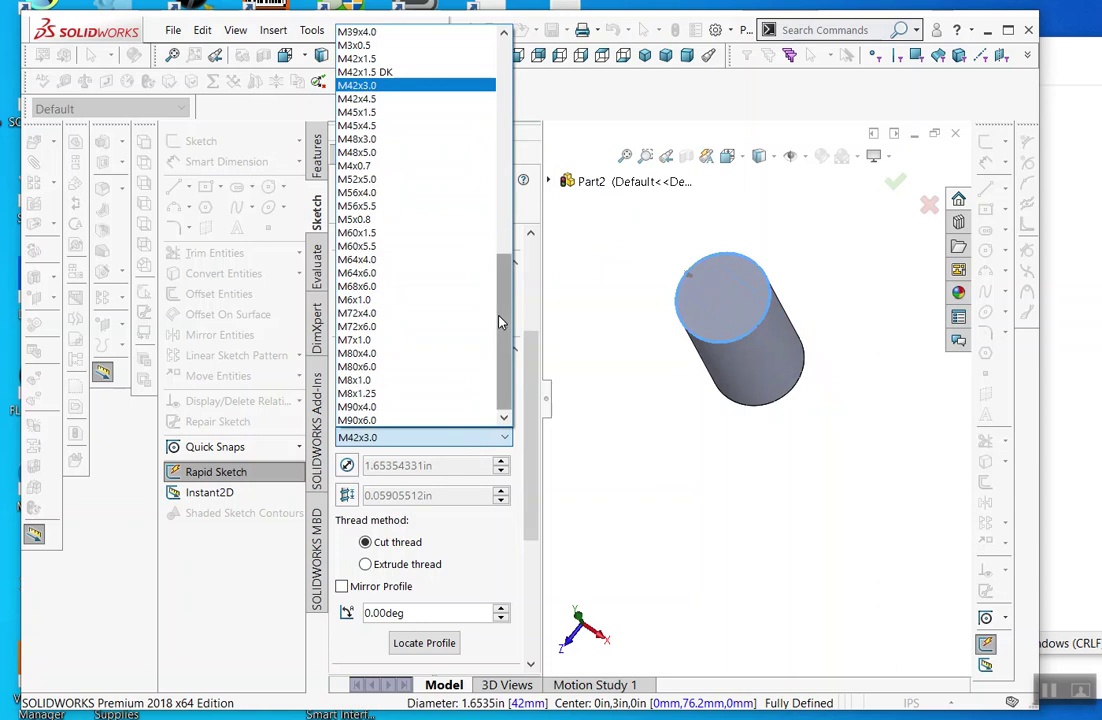
{"action": "scroll", "coordinate": [510, 243], "scroll_direction": "up", "scroll_amount": 5}
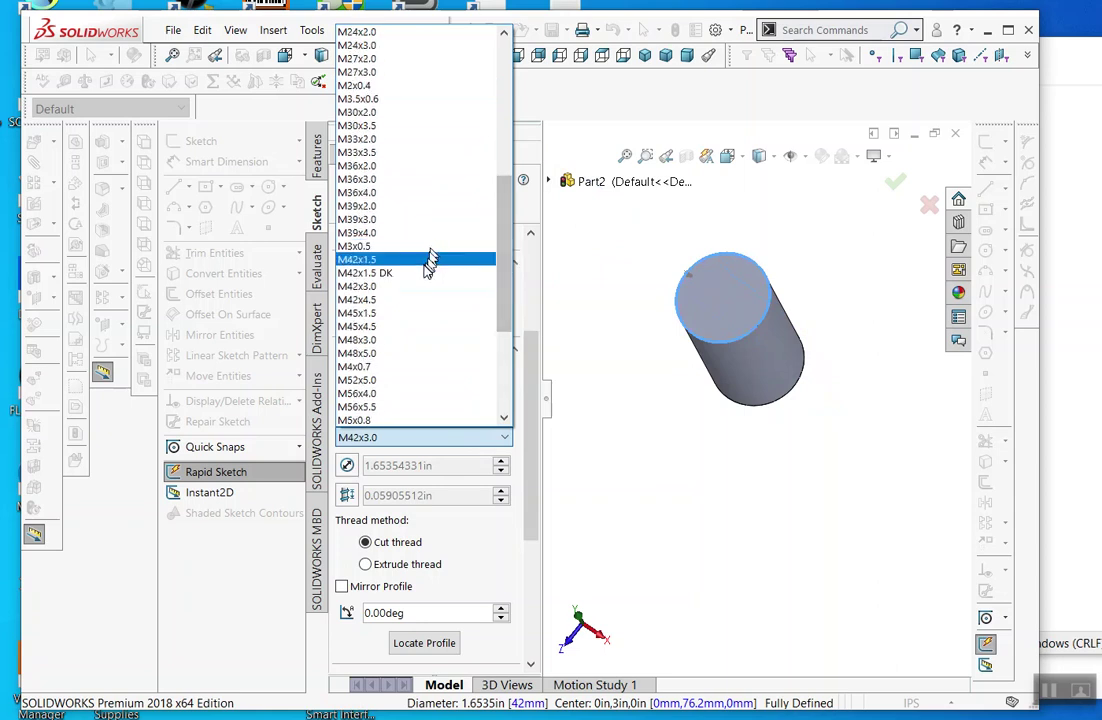
{"action": "left_click", "coordinate": [421, 273]}
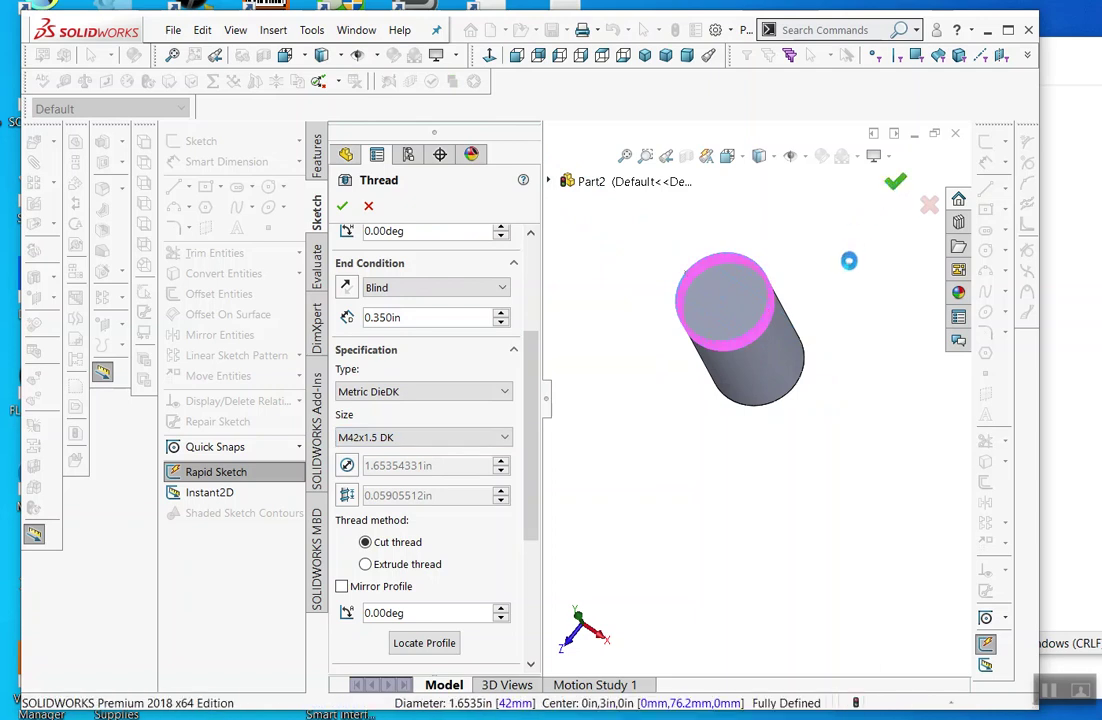
{"action": "key", "text": "Return"}
{"action": "middle_click_drag", "start_coordinate": [853, 271], "coordinate": [700, 312]}
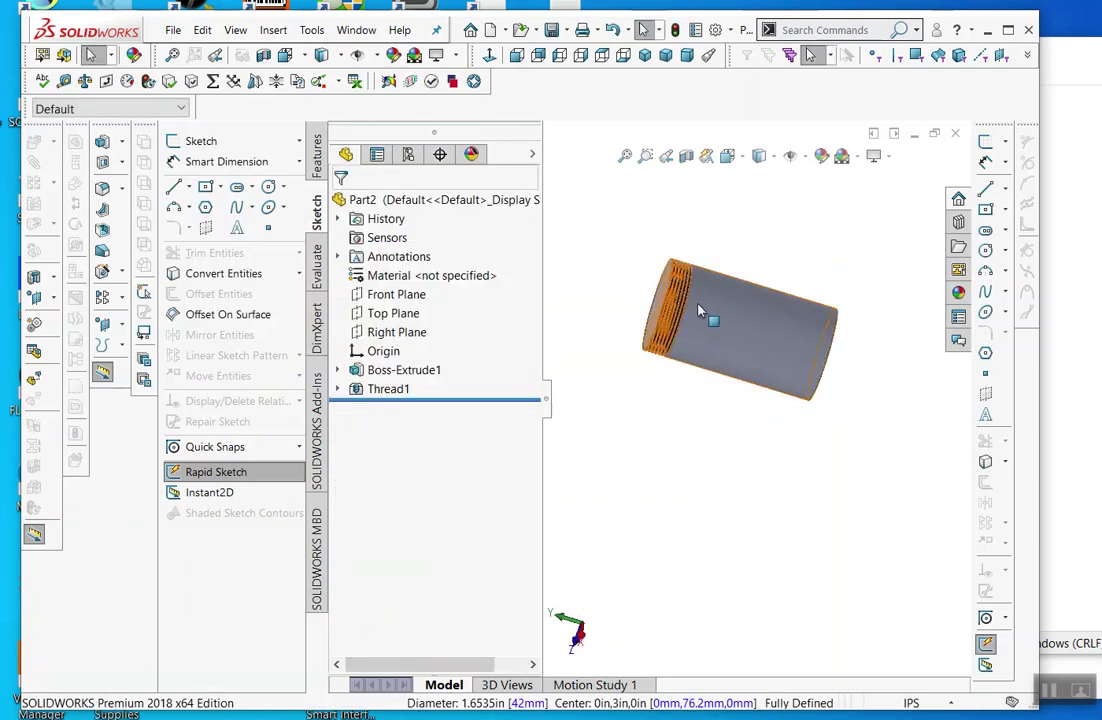
{"action": "scroll", "coordinate": [700, 311], "scroll_direction": "down", "scroll_amount": 5}
{"action": "middle_click_drag", "start_coordinate": [598, 293], "coordinate": [772, 443]}
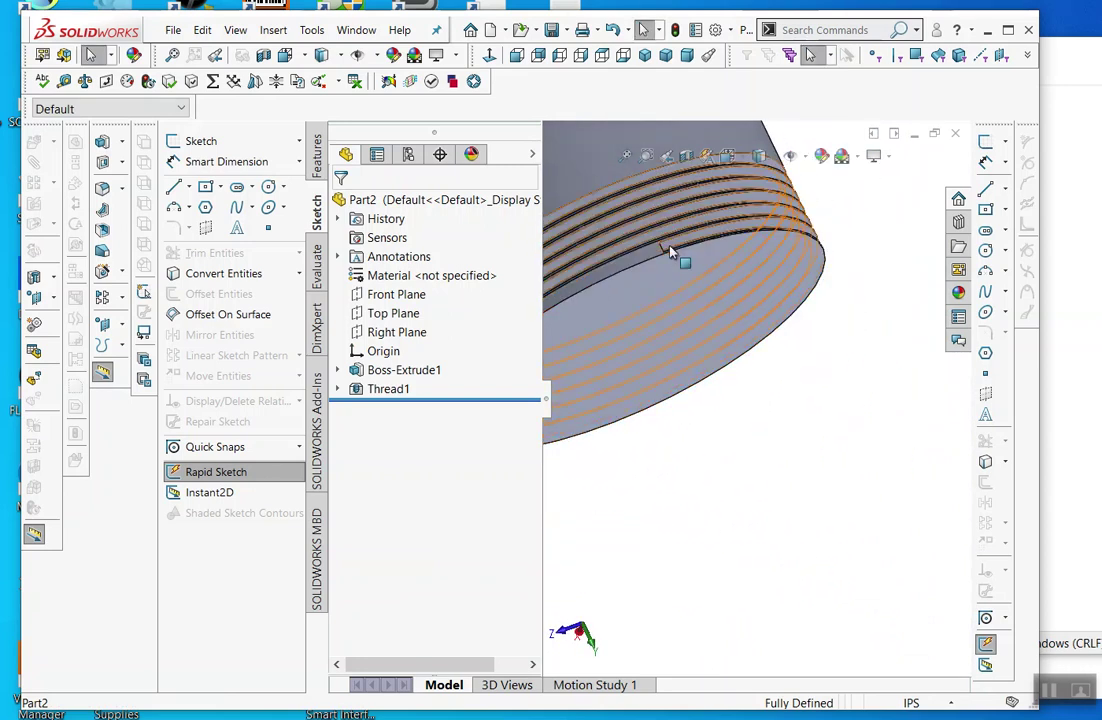
- Edit Thread1 to add a reversed 0.150 in offset from the end edge
{"action": "right_click", "coordinate": [370, 388]}
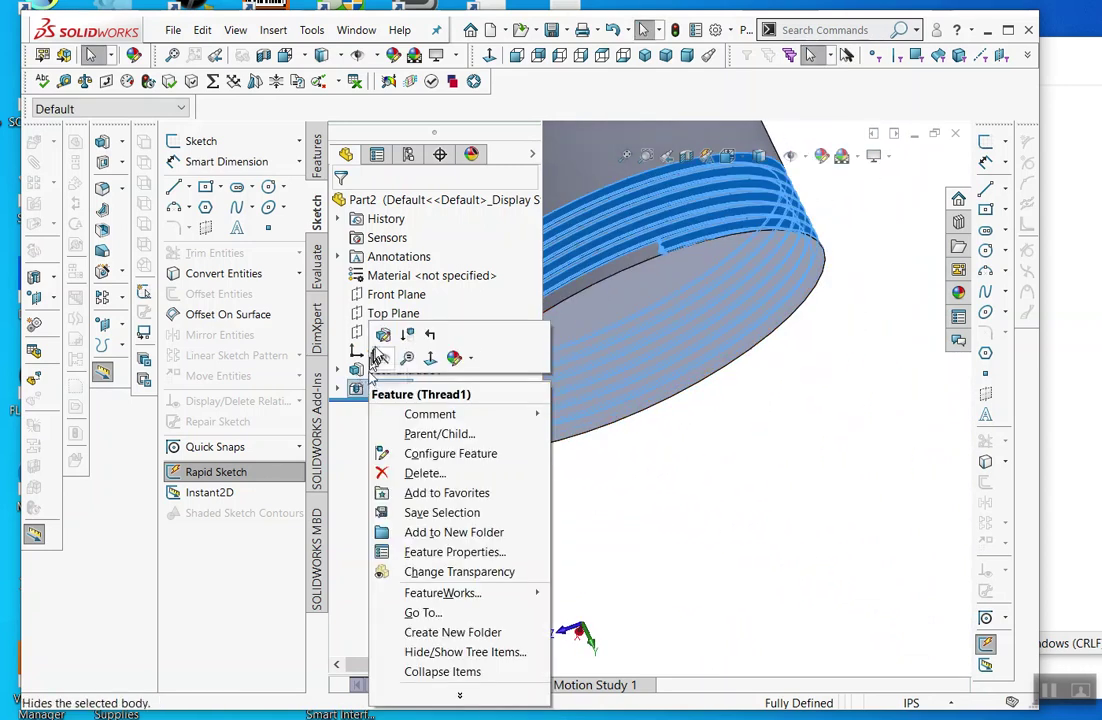
{"action": "left_click", "coordinate": [383, 336]}
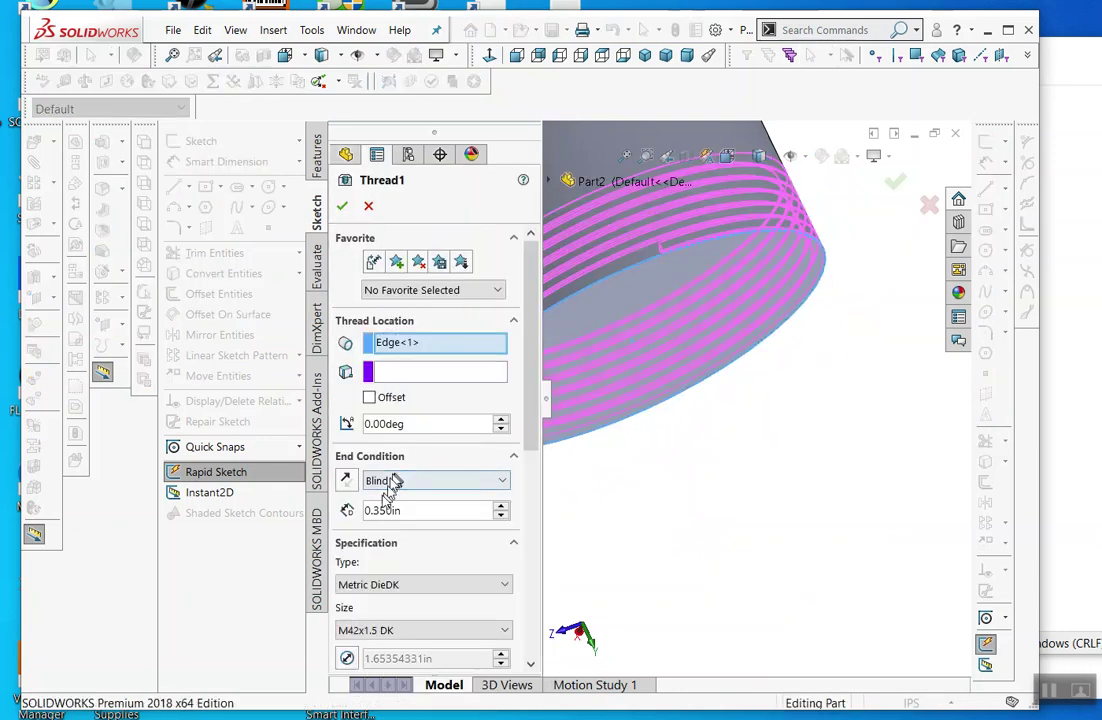
{"action": "left_click", "coordinate": [369, 398]}
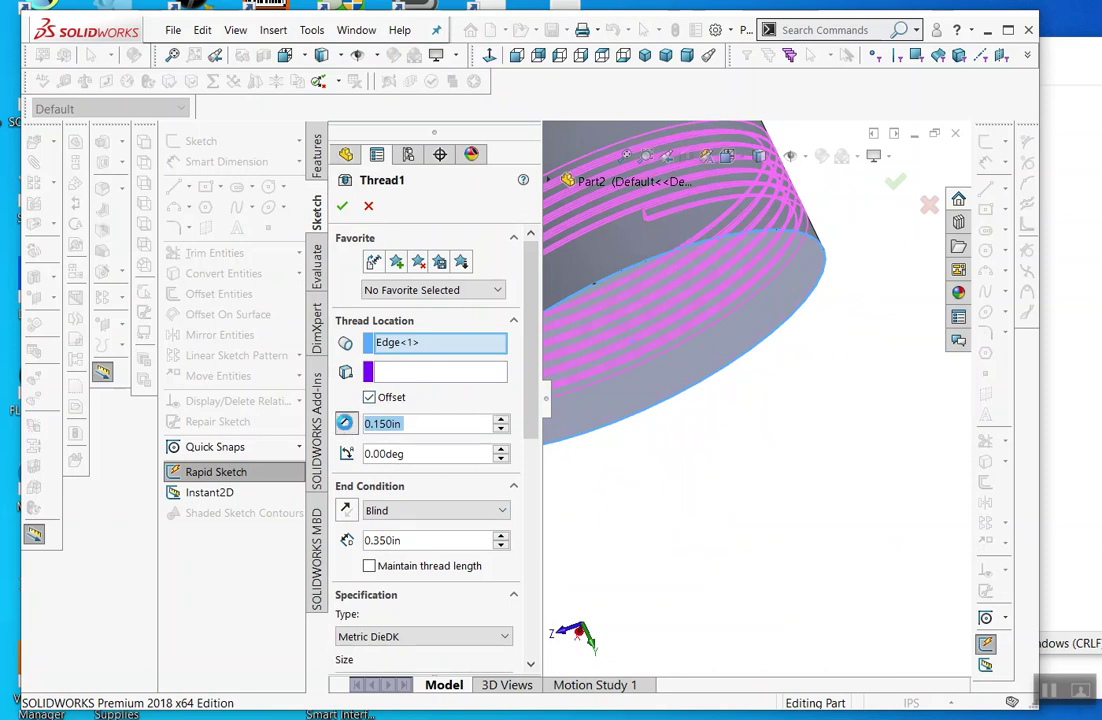
{"action": "left_click", "coordinate": [345, 424]}
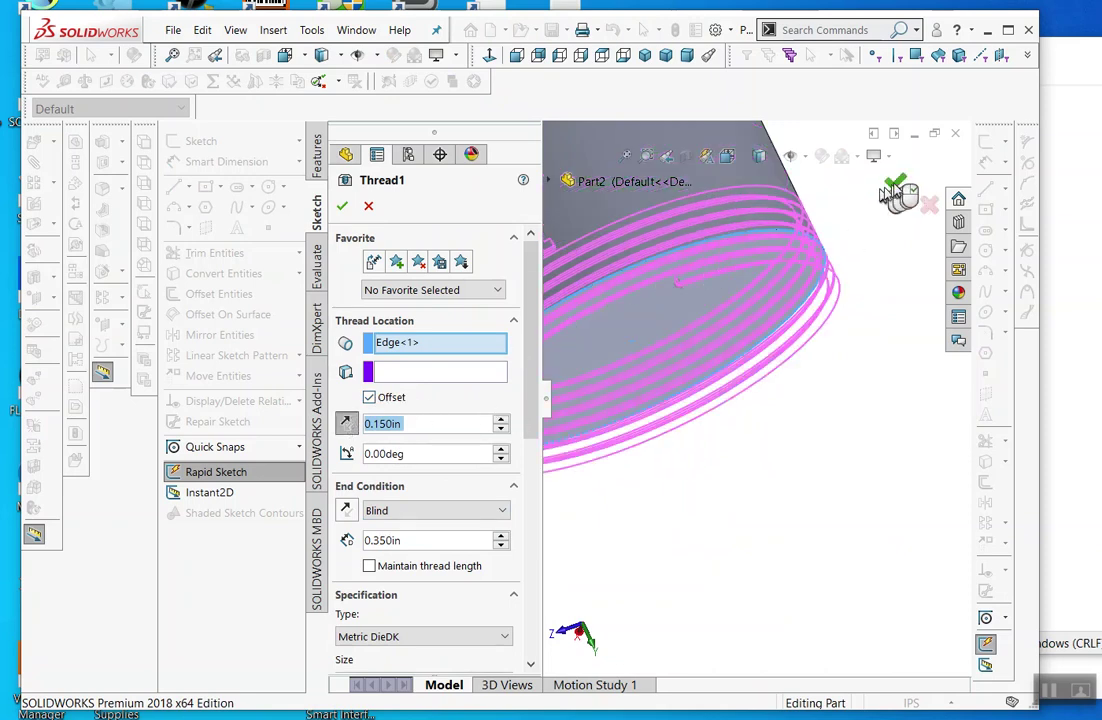
{"action": "key", "text": "Return"}
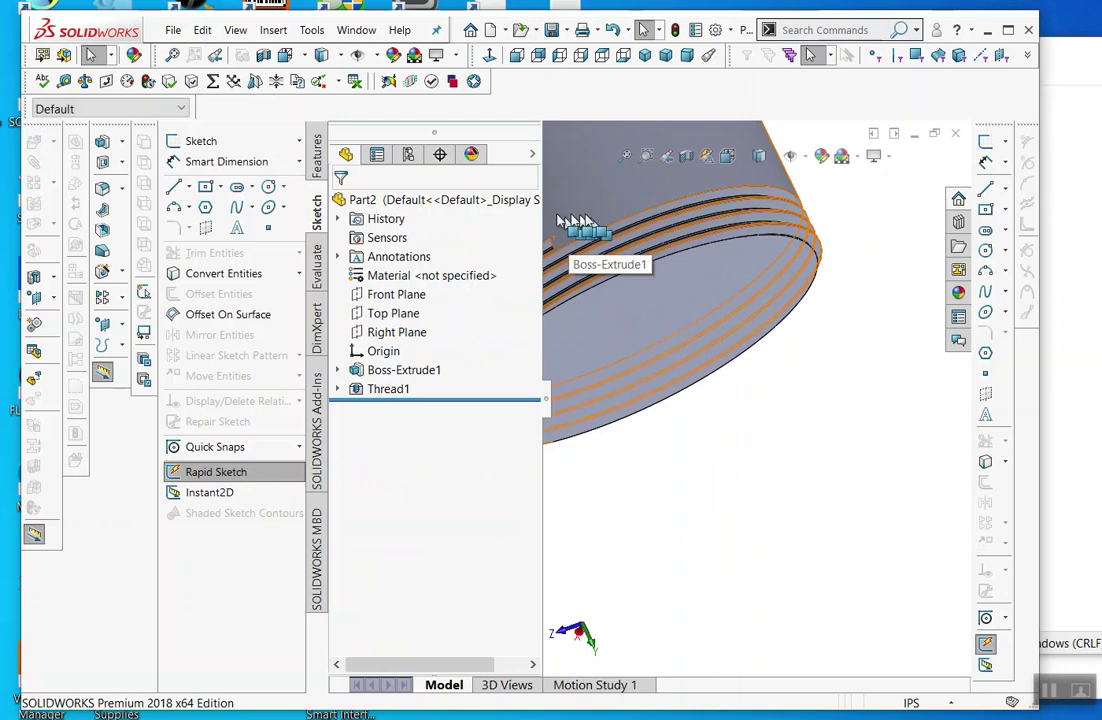